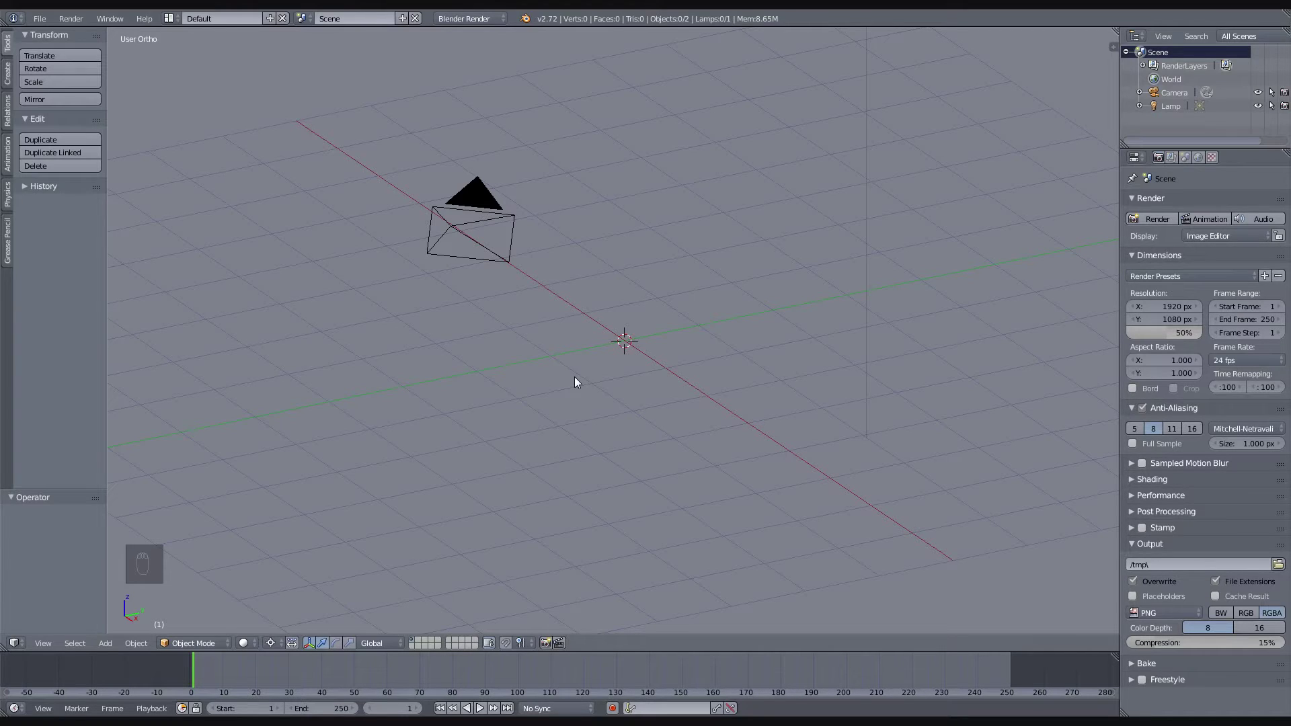
Add a 23-tooth Gear mesh at the scene centre from the Shift+A Mesh > Gears menu
key(shift+a)
mouse_move(574, 377)
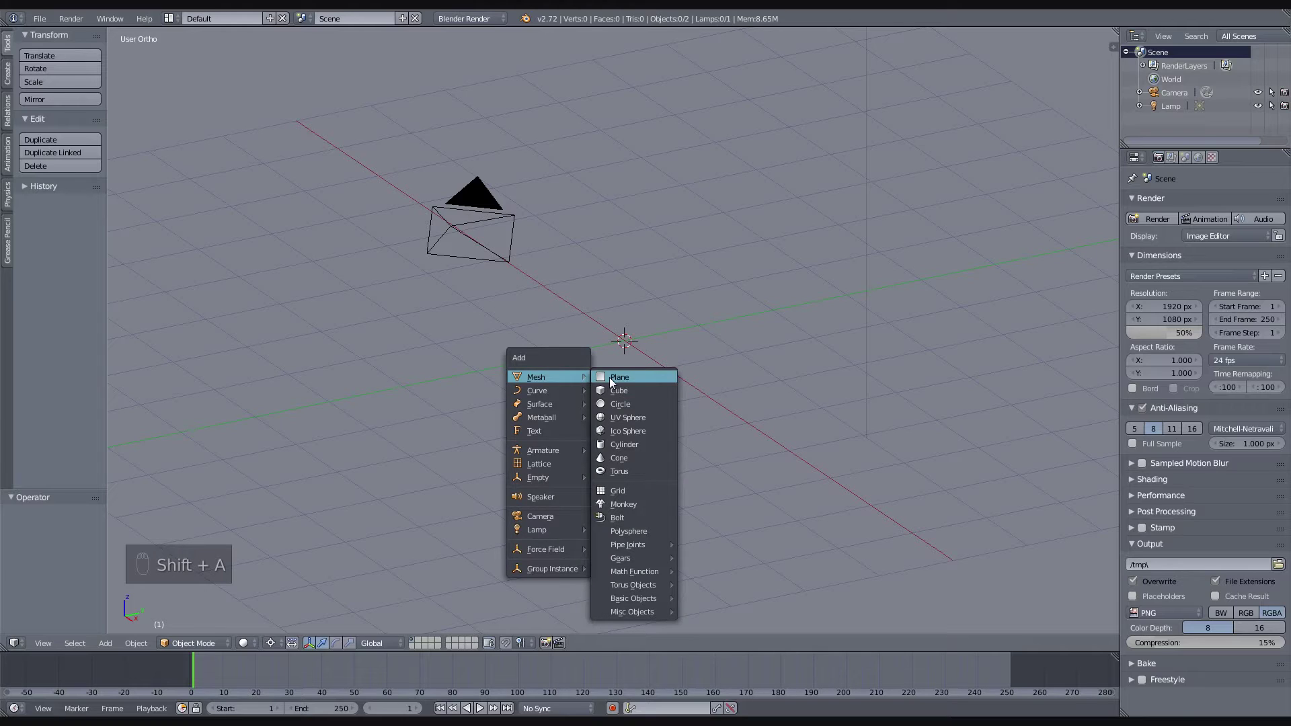
mouse_move(635, 558)
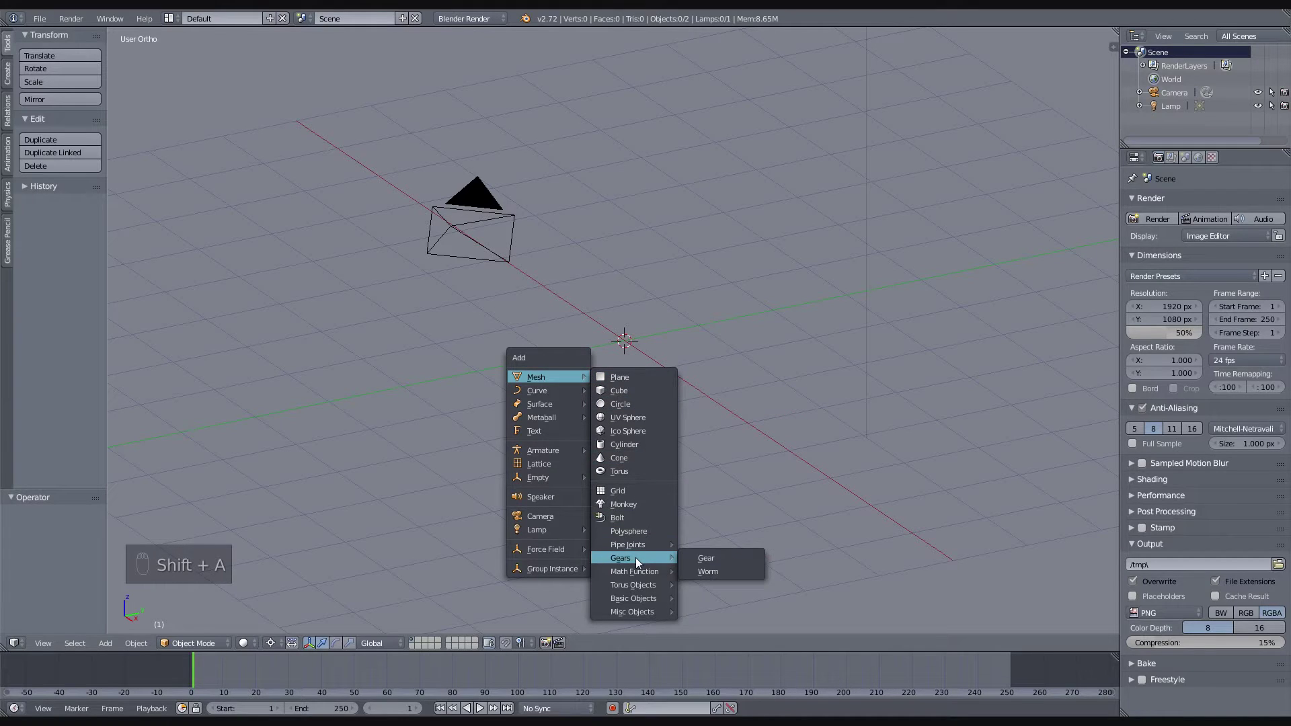
click(737, 555)
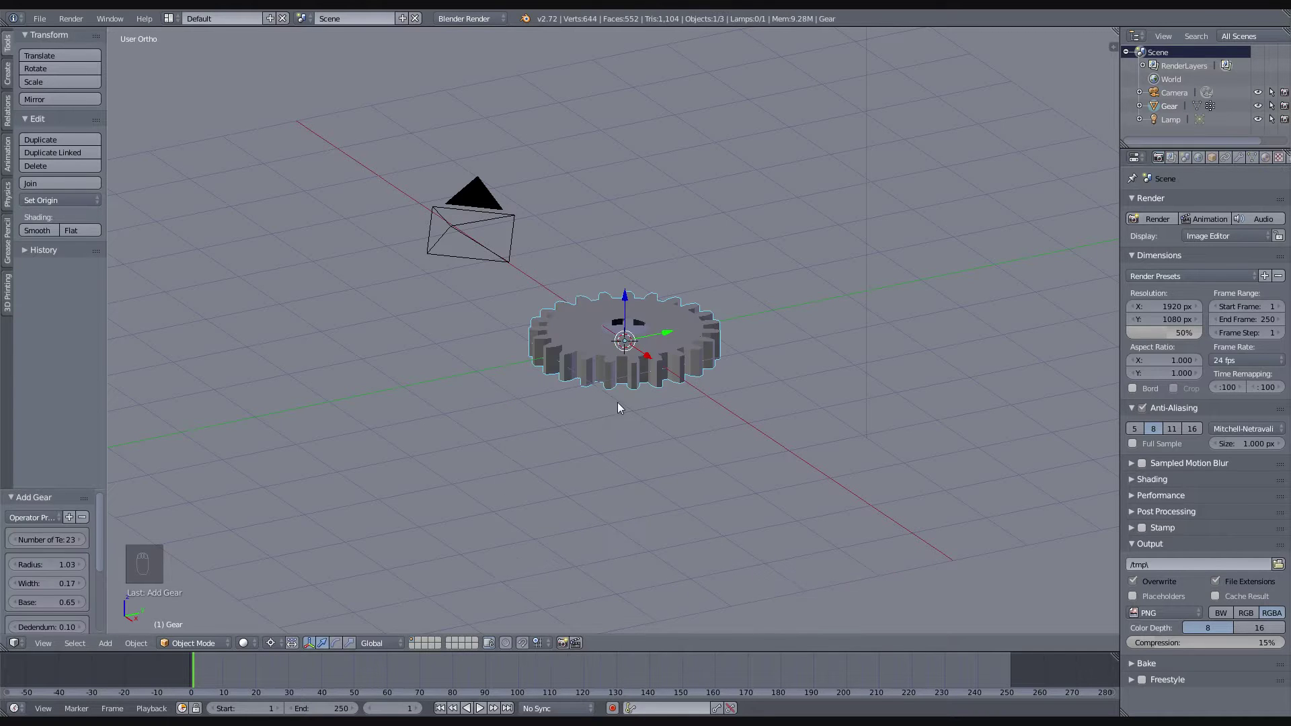
In the enlarged Add Gear panel, set 24 teeth, width 0.11 and base 0.53
middle_drag(618, 402, 644, 403)
scroll(595, 405, up, 5)
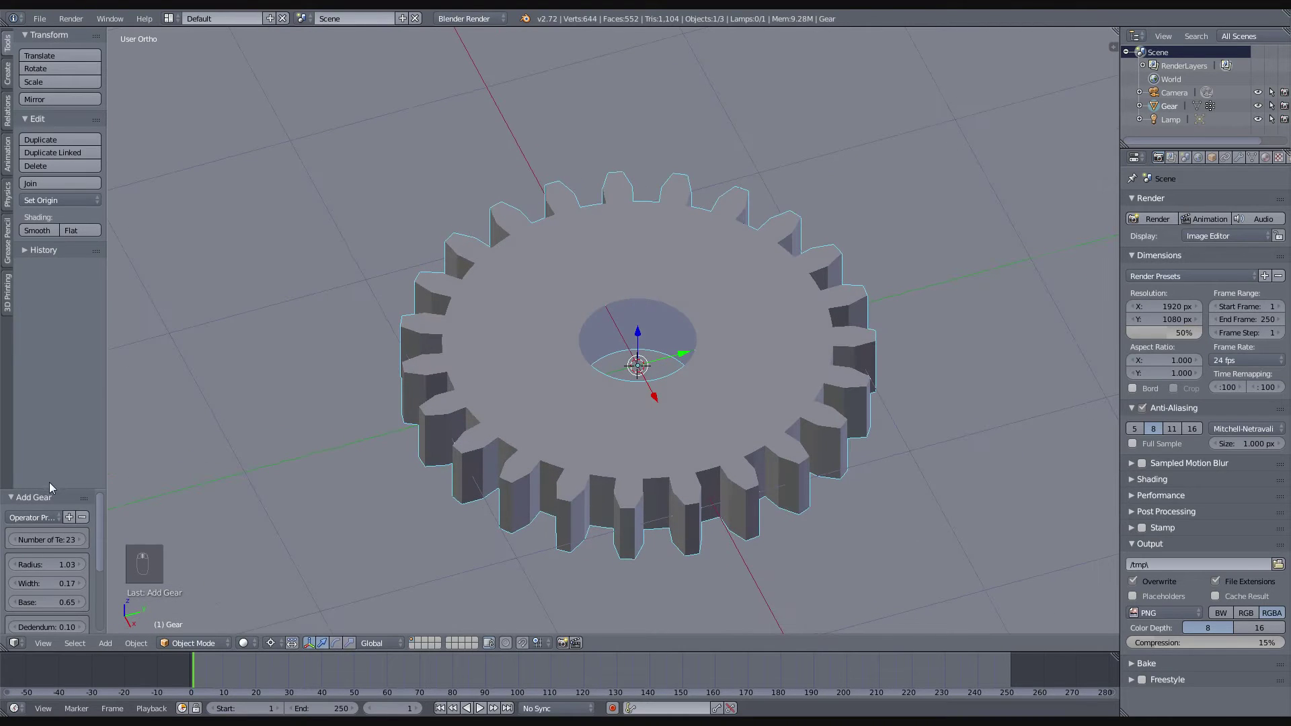
drag(50, 488, 52, 357)
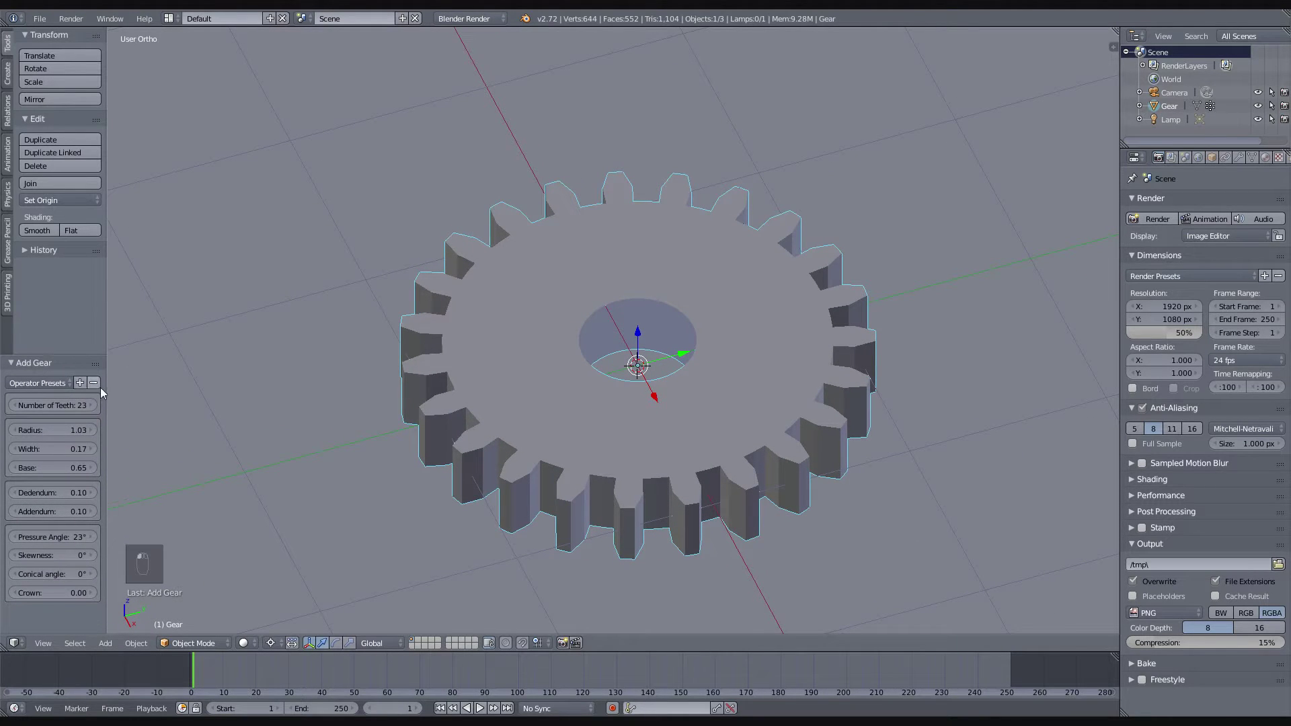
drag(105, 393, 20, 410)
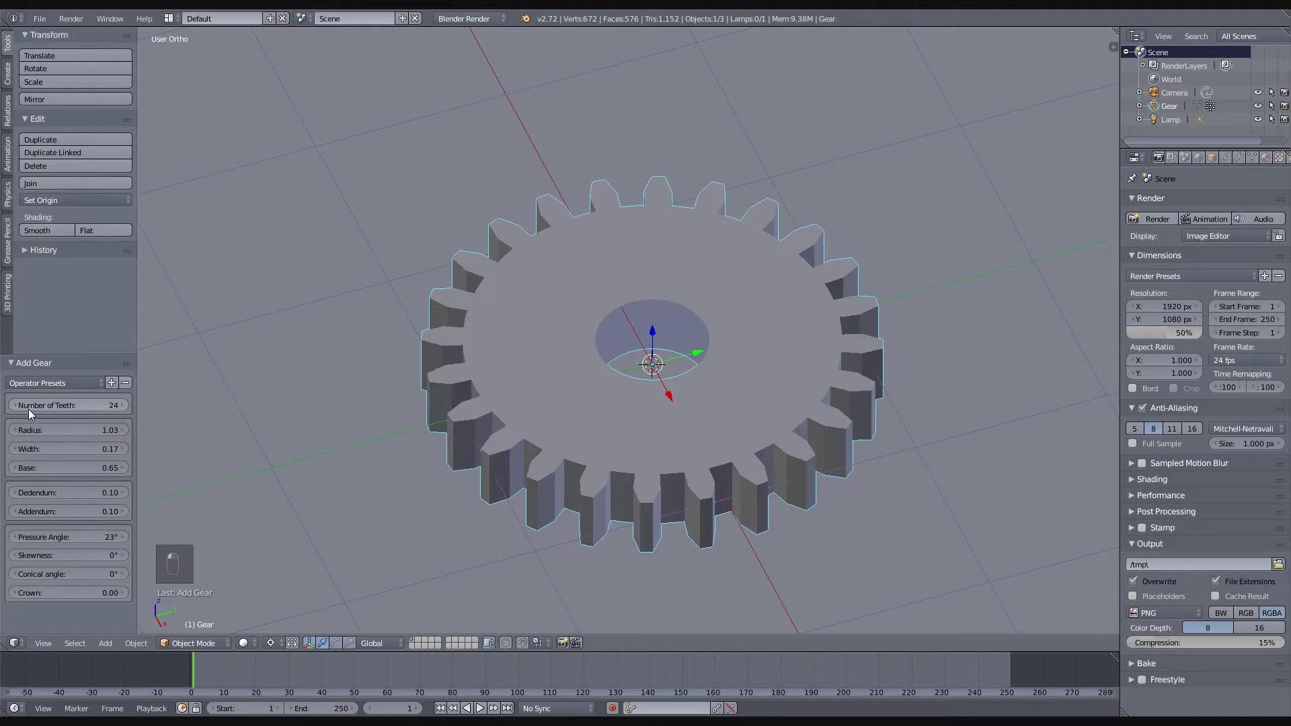
drag(119, 429, 115, 468)
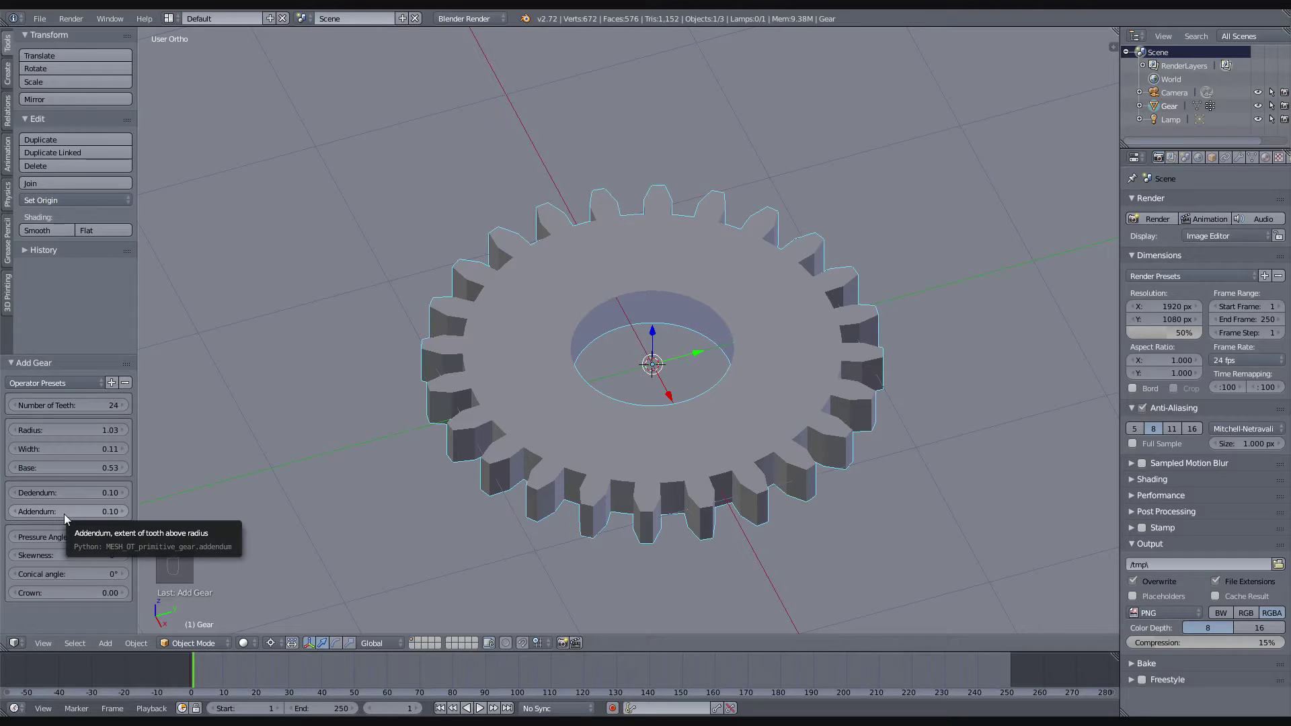
Try a longer addendum, return it to 0.10, and set the pressure angle to 24°
mouse_move(127, 511)
mouse_down()
mouse_move(155, 511)
mouse_move(110, 510)
mouse_up()
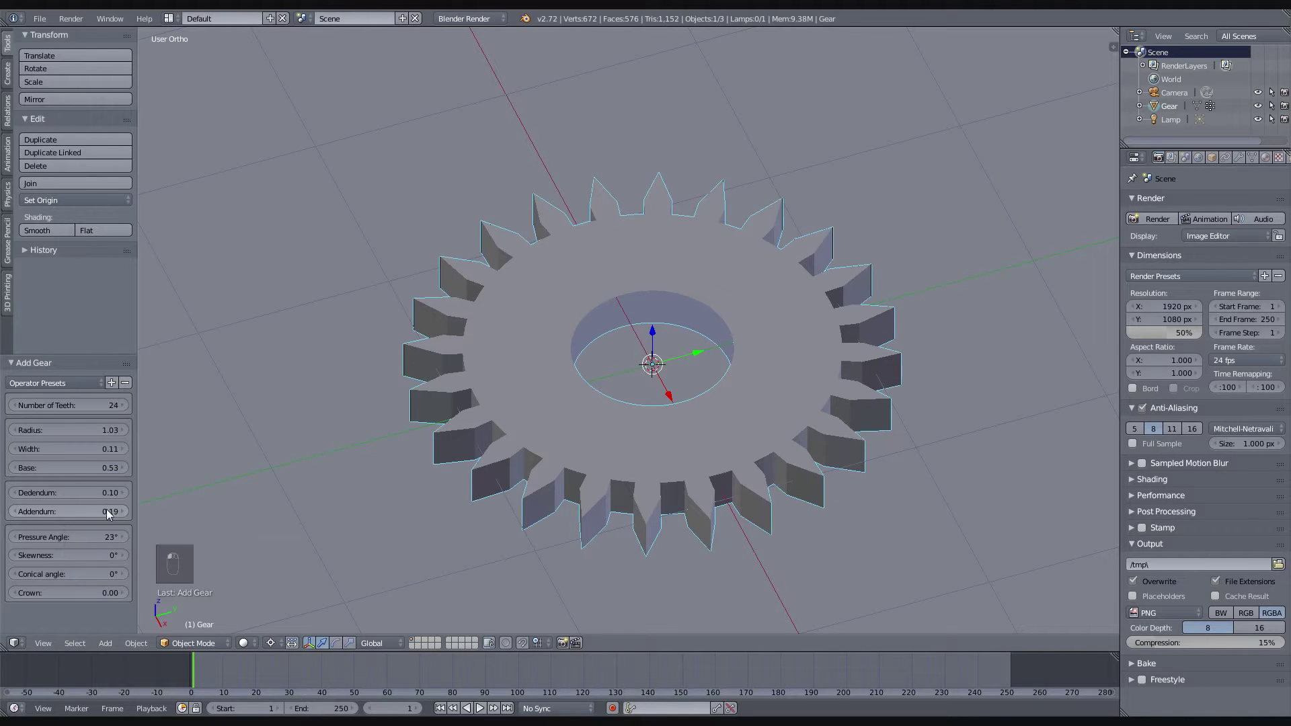
drag(17, 515, 5, 514)
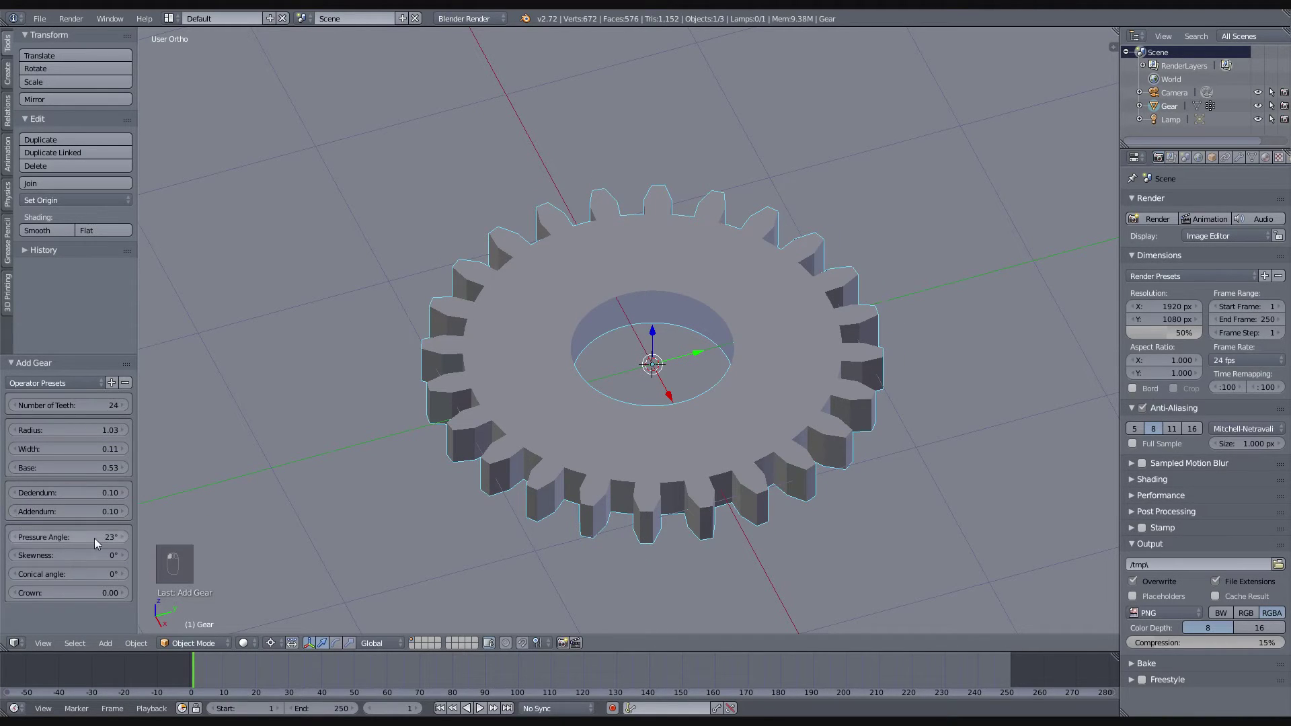
drag(127, 538, 142, 538)
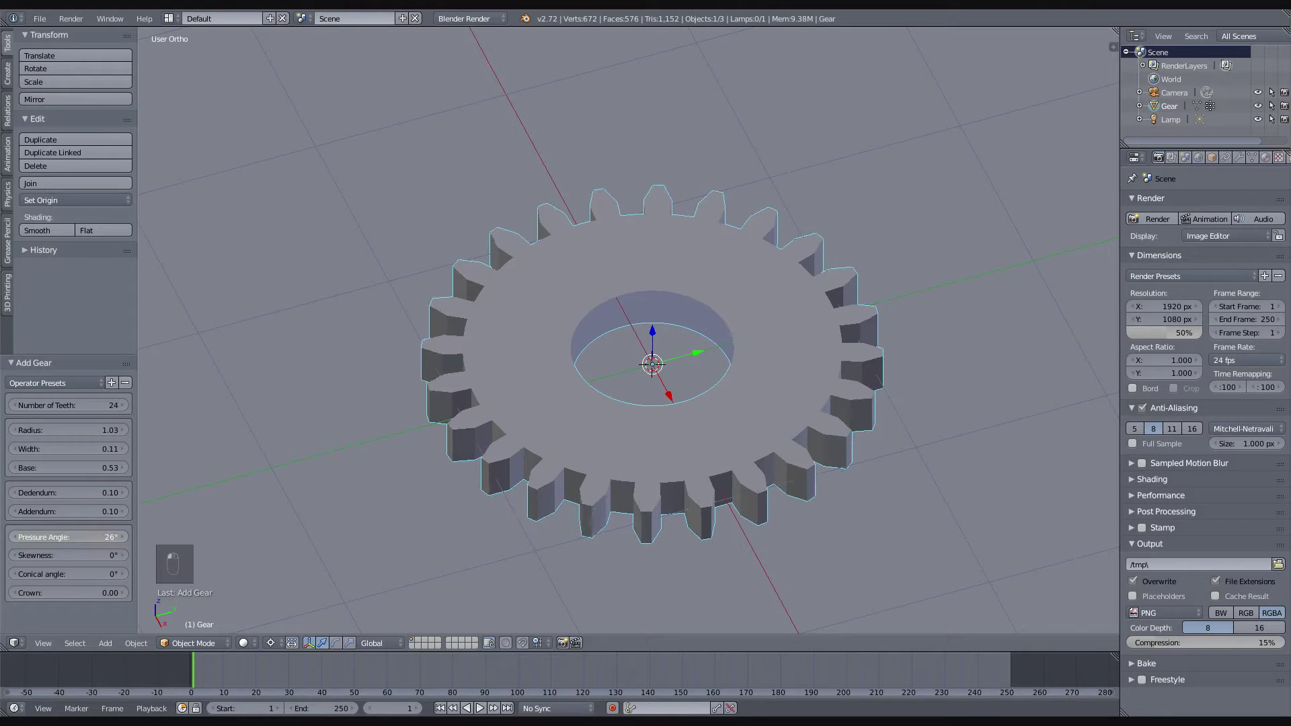
click(123, 537)
click(121, 537)
click(120, 537)
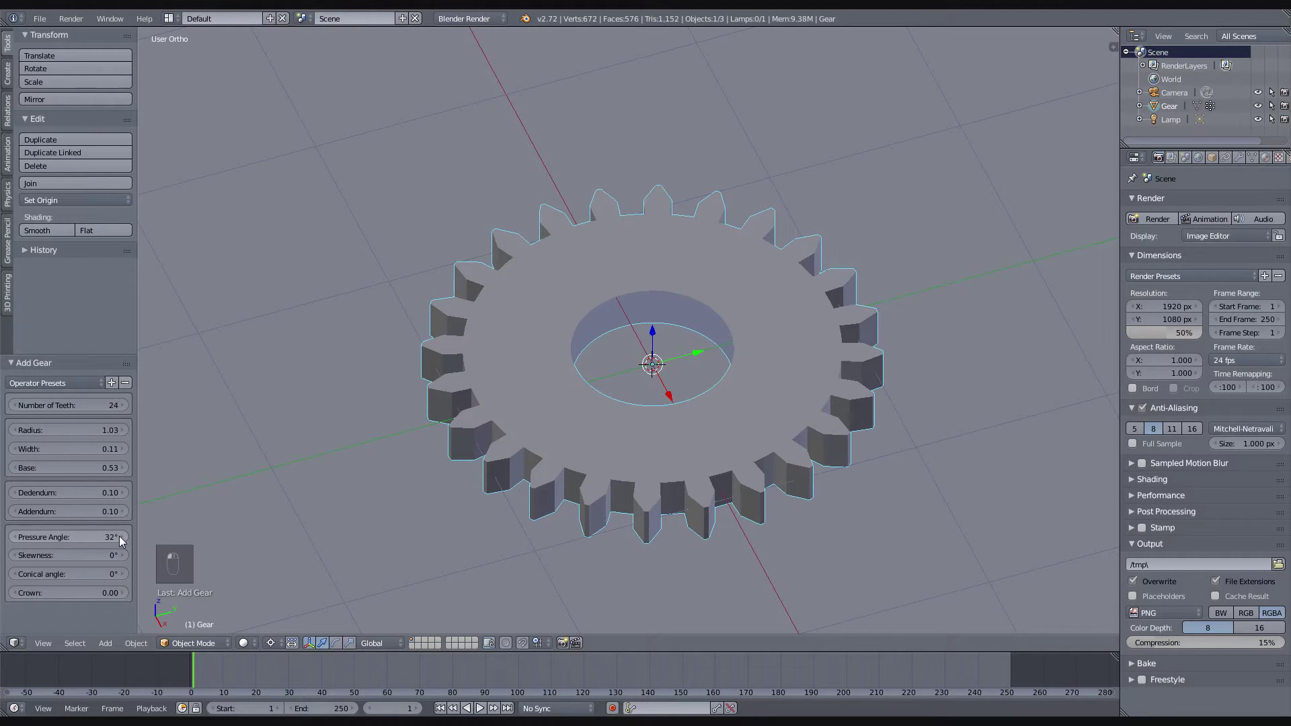
click(15, 536)
click(15, 537)
click(14, 536)
click(15, 537)
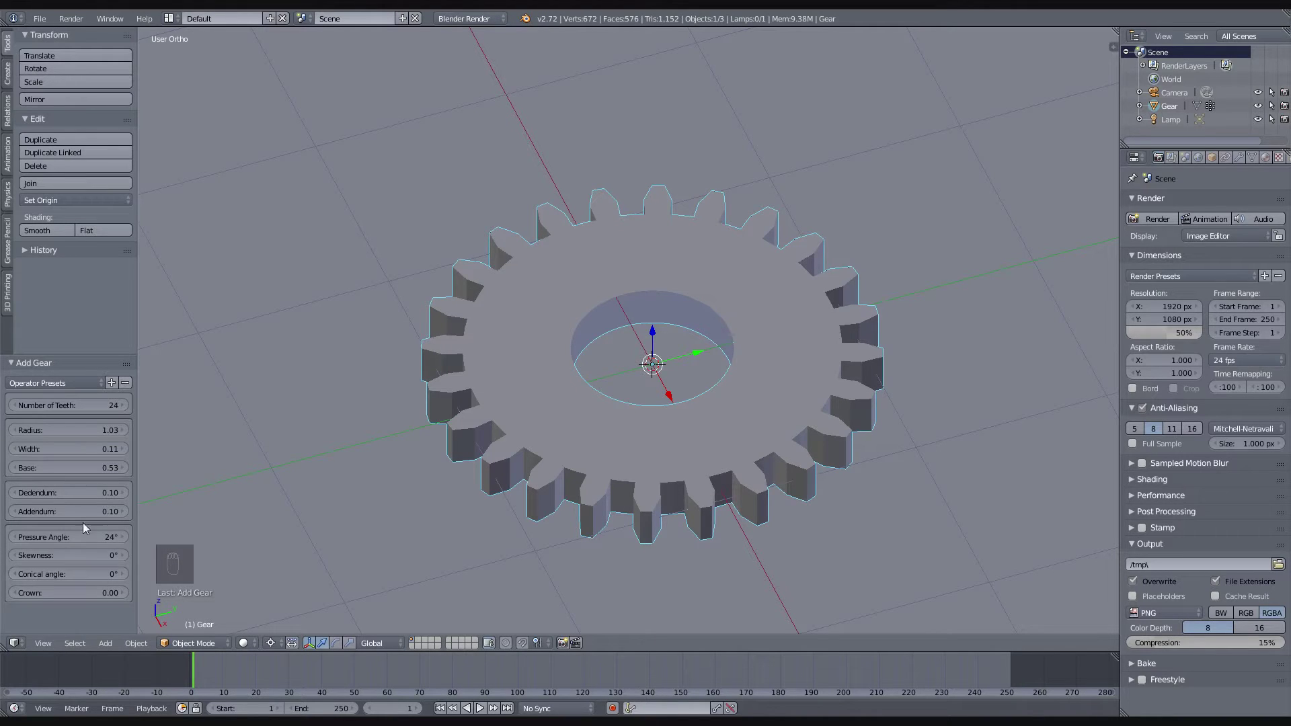
Raise the gear's base to 0.62 and its width to 0.41
click(119, 468)
click(119, 468)
click(119, 468)
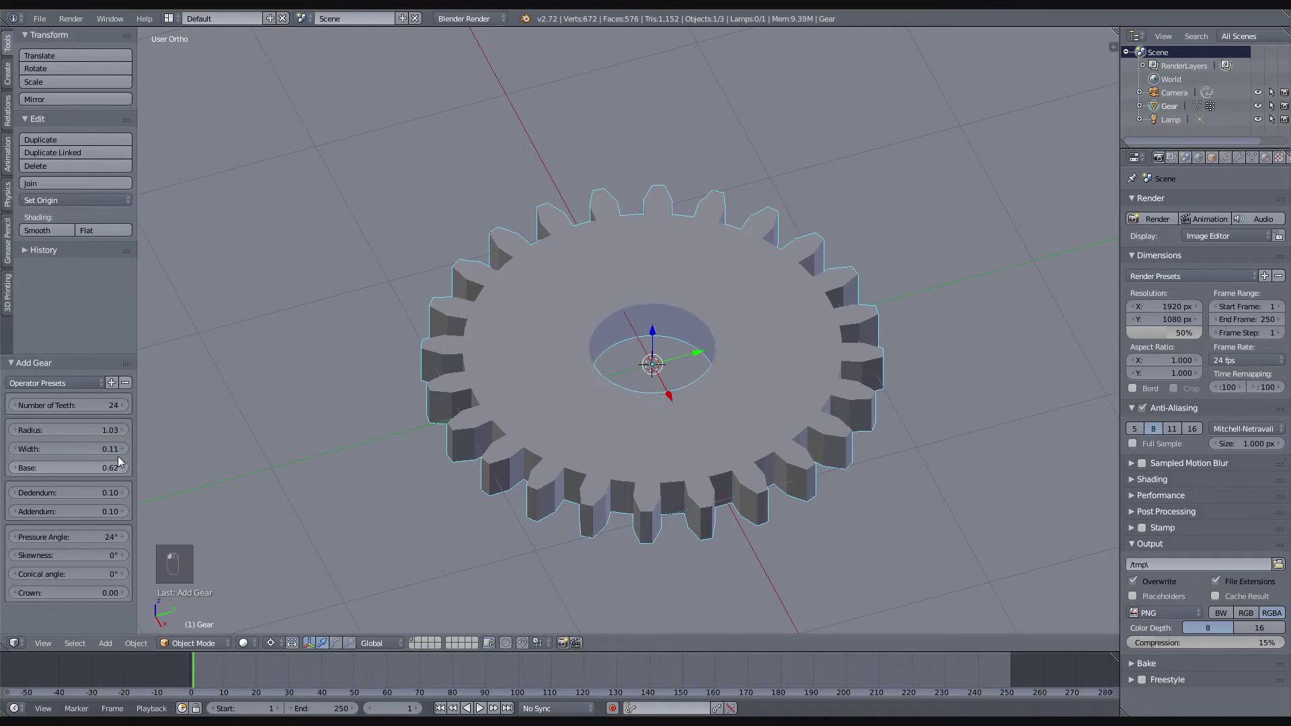
click(122, 449)
click(122, 449)
click(123, 449)
click(123, 449)
click(123, 449)
click(122, 449)
click(122, 449)
click(122, 449)
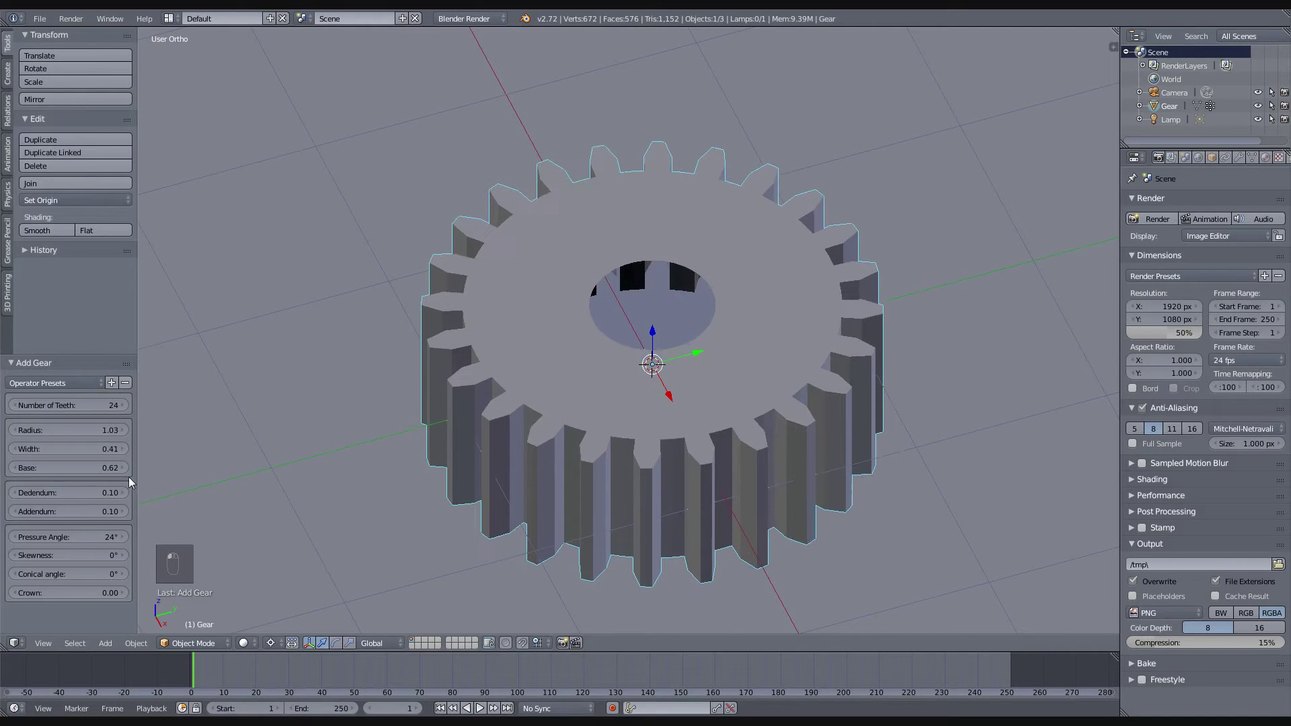
Try tapering the teeth with a conical angle up to 23°, then reset it to 0°
click(122, 574)
click(122, 574)
click(122, 574)
click(123, 574)
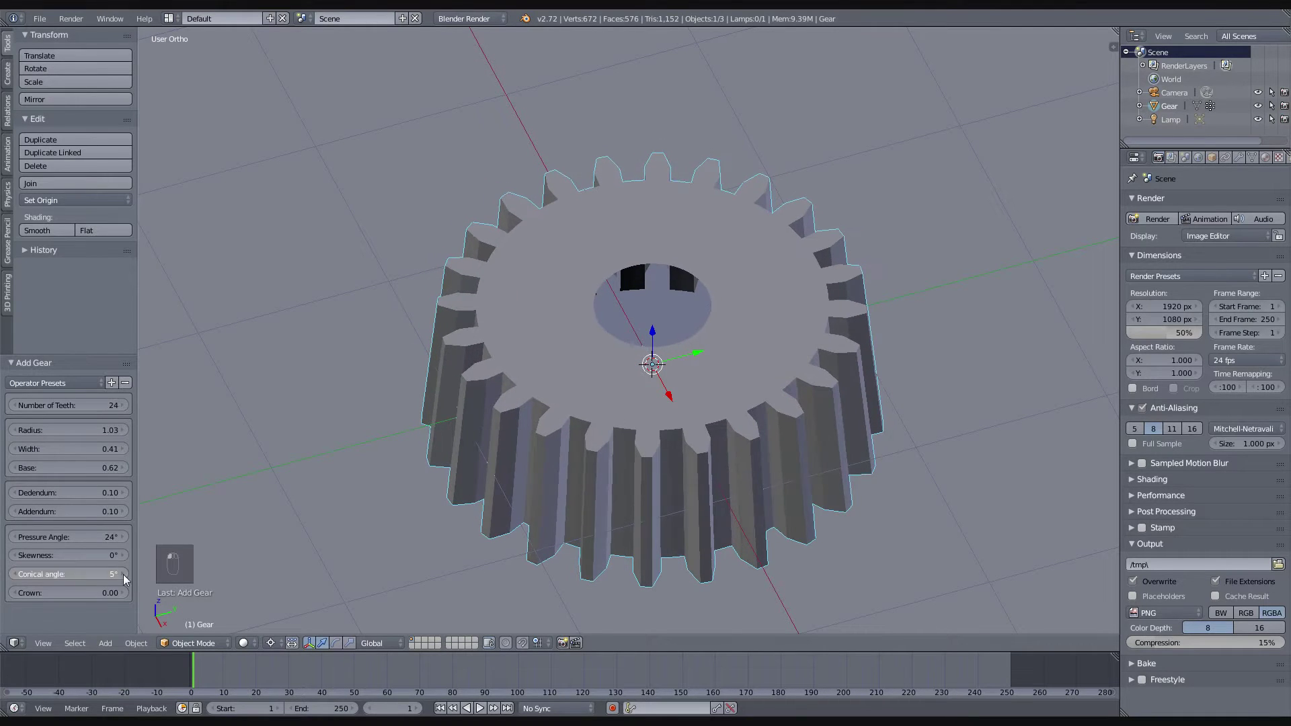
click(122, 574)
click(122, 574)
click(122, 574)
click(123, 574)
click(122, 574)
click(122, 574)
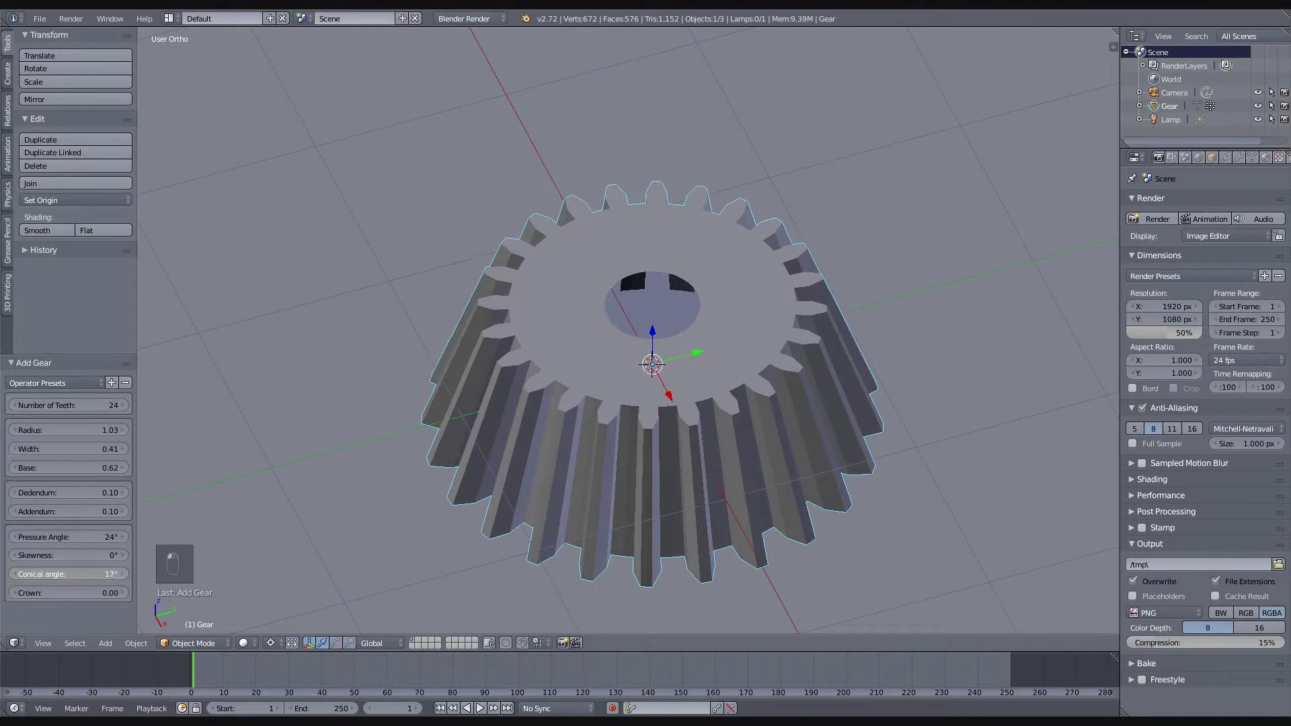
click(122, 574)
click(123, 574)
click(123, 574)
click(123, 574)
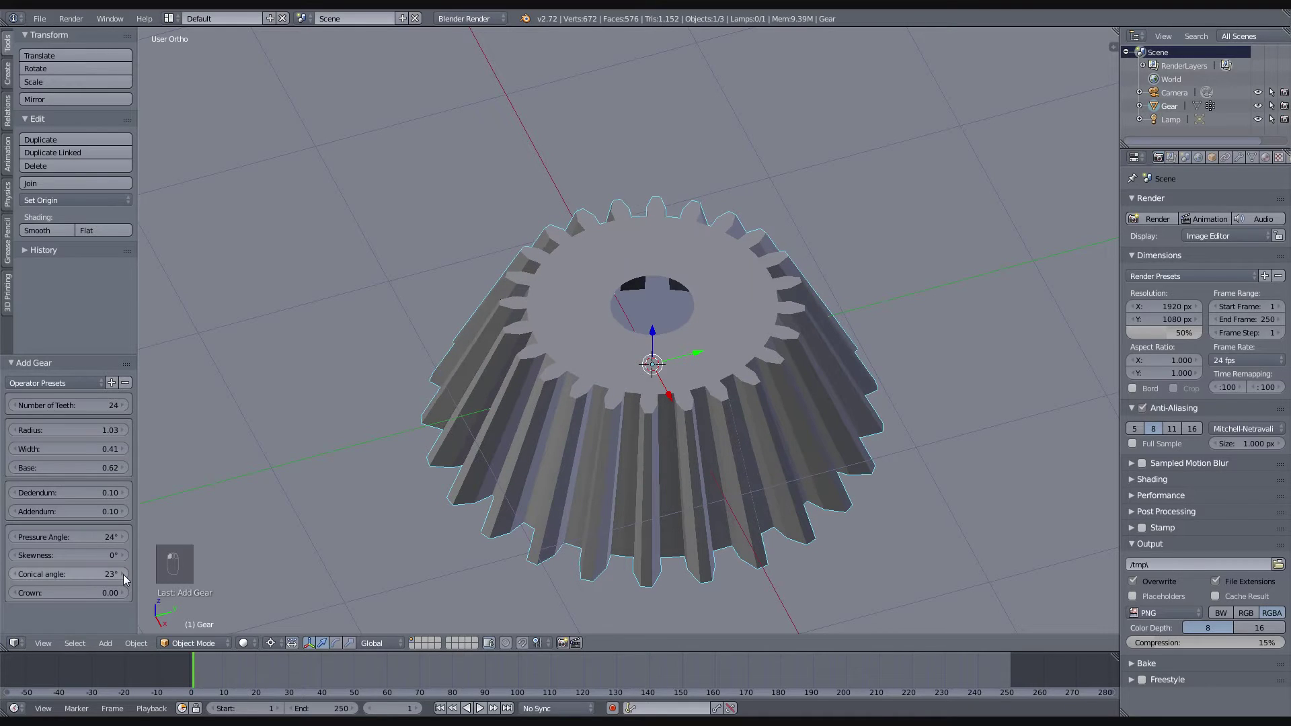
key(BackSpace)
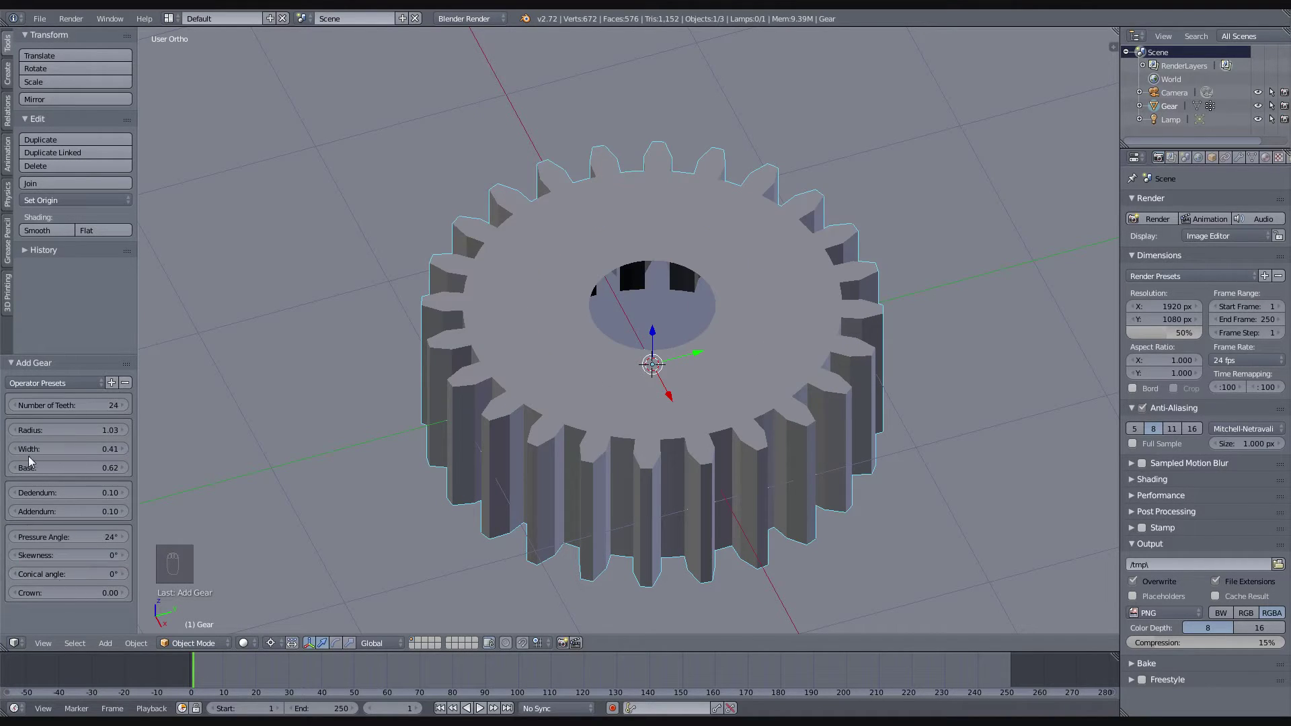
Thin the gear to width 0.20, inspect it, and switch to Edit Mode
drag(29, 456, 181, 480)
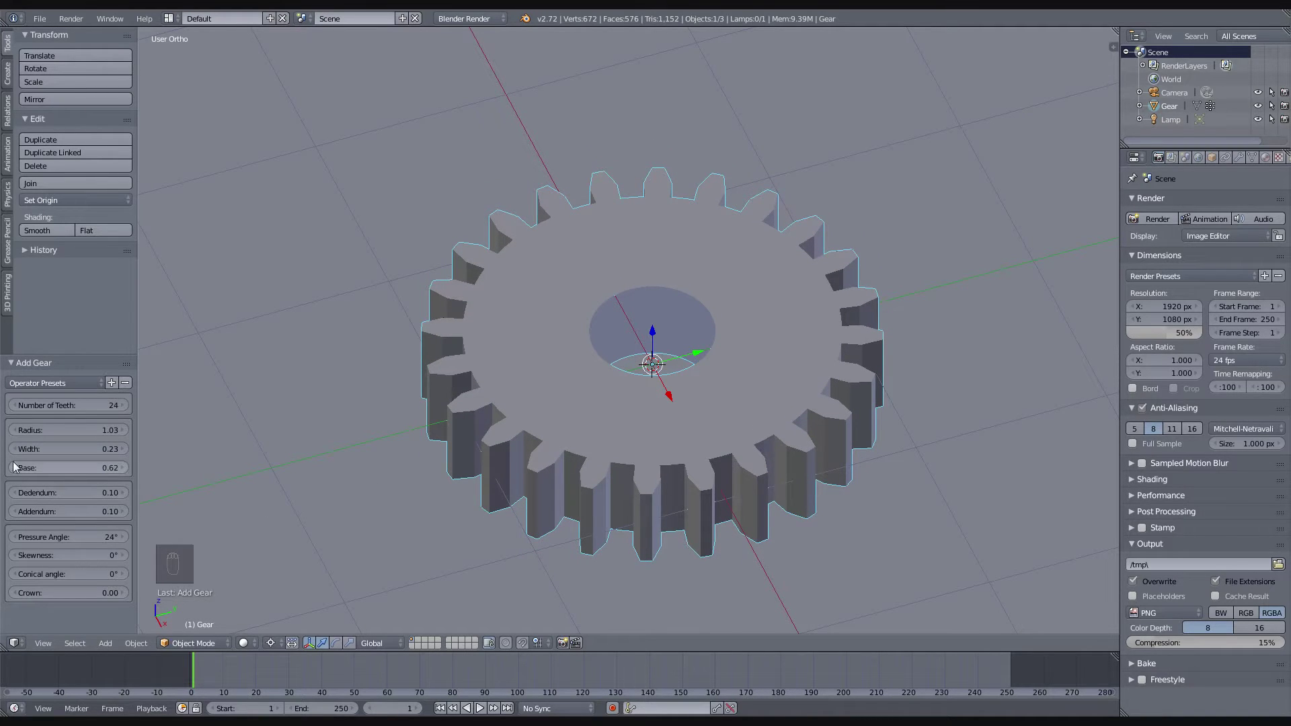
drag(15, 448, 11, 448)
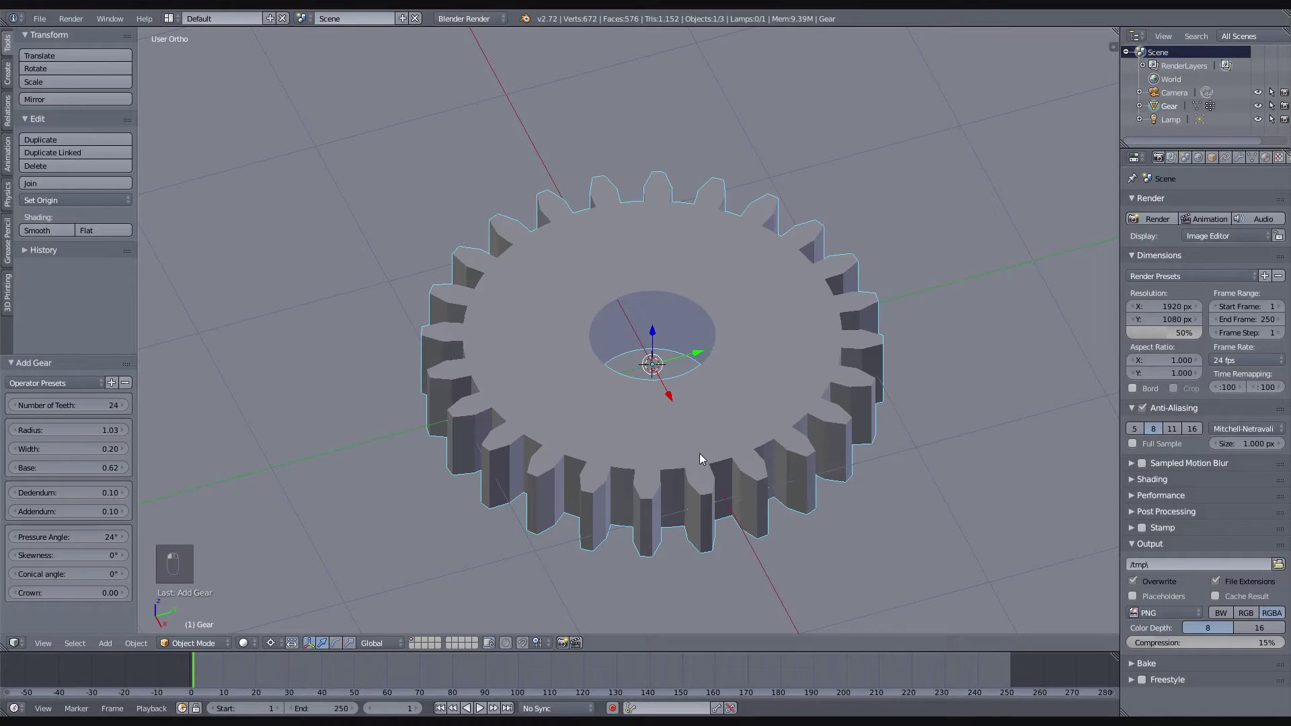
mouse_move(694, 441)
middle_down()
mouse_move(668, 465)
mouse_move(695, 439)
middle_up()
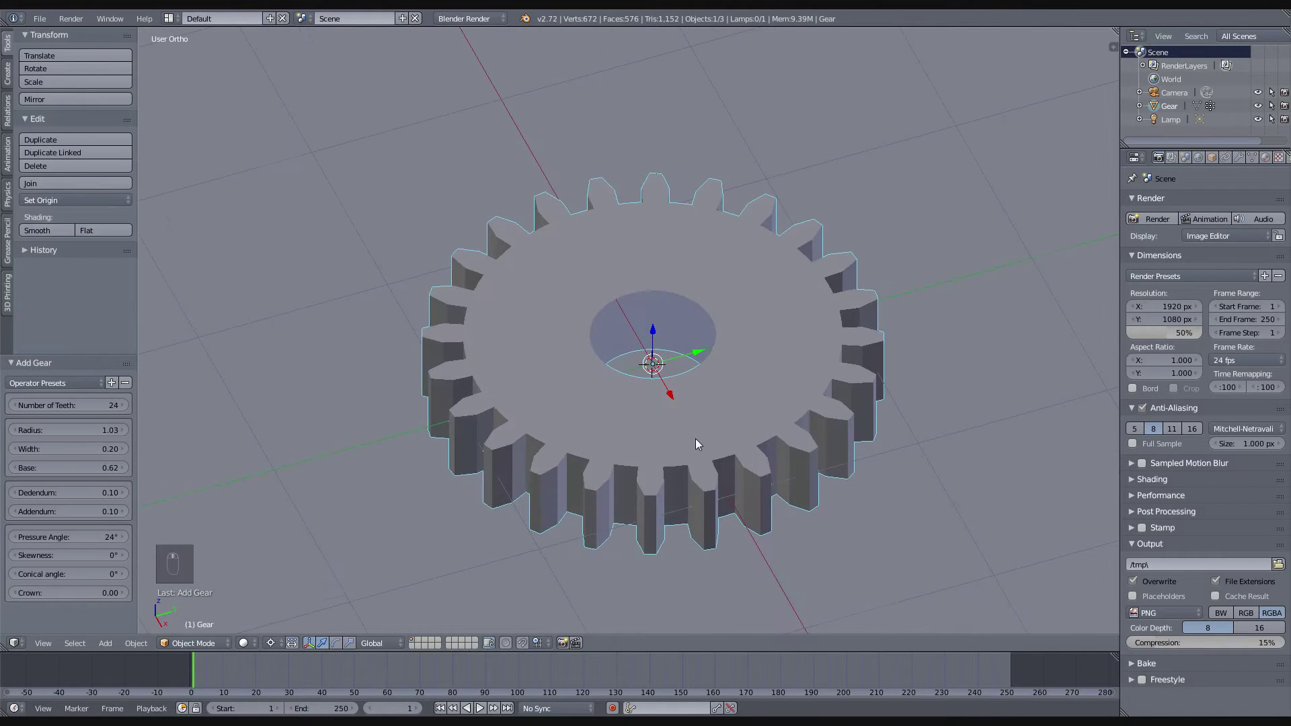
key(Tab)
Select the centre hole's top and bottom rim edge loops
scroll(692, 440, up, 4)
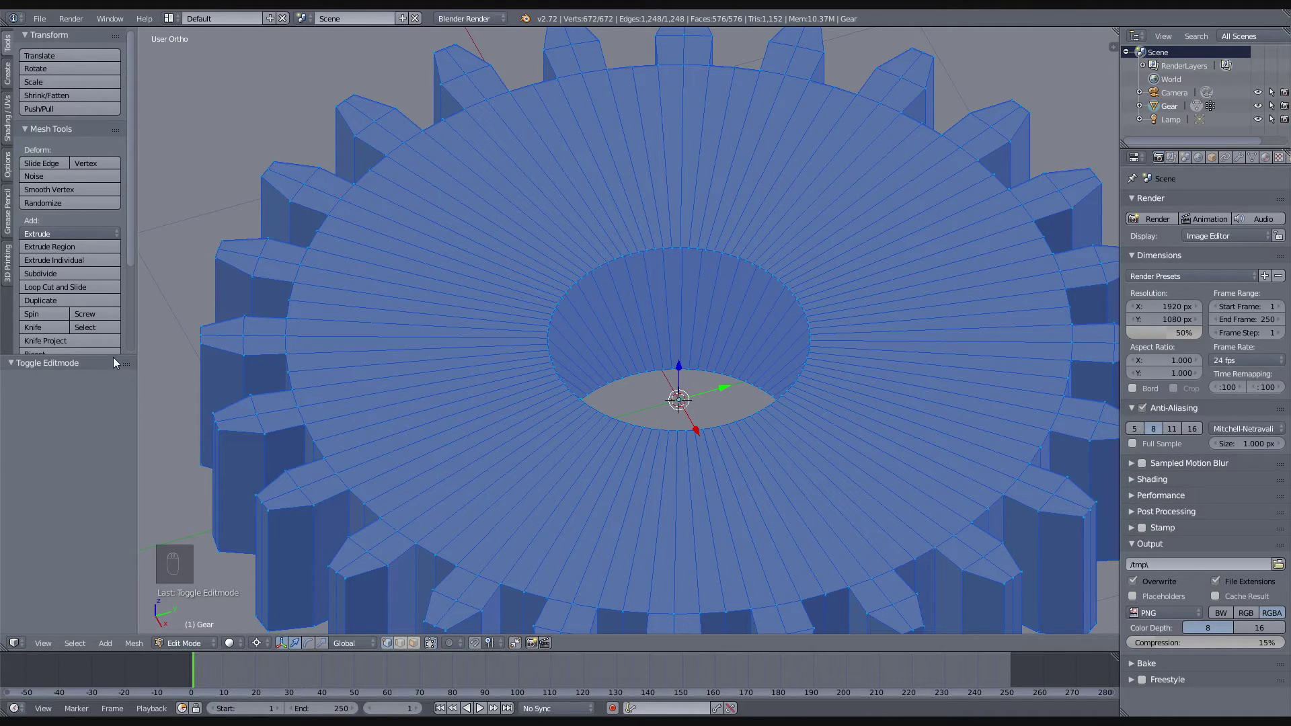
drag(113, 357, 101, 480)
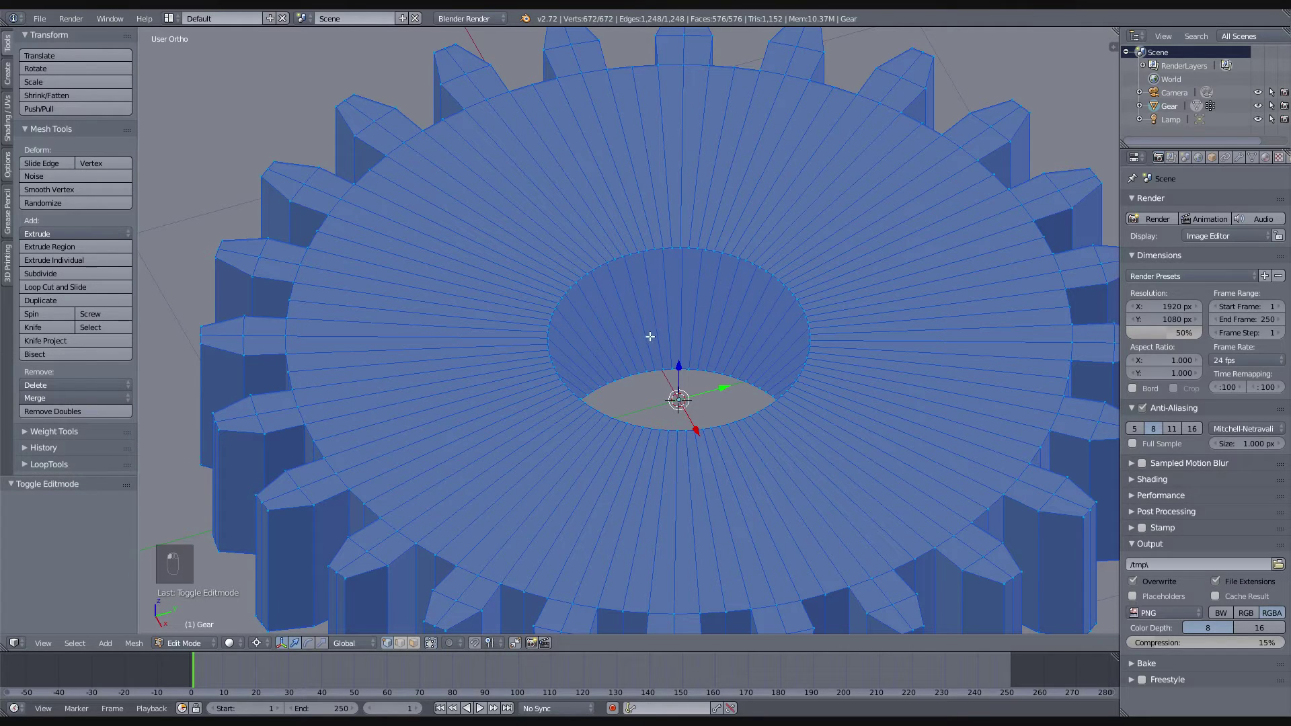
right_click(740, 256)
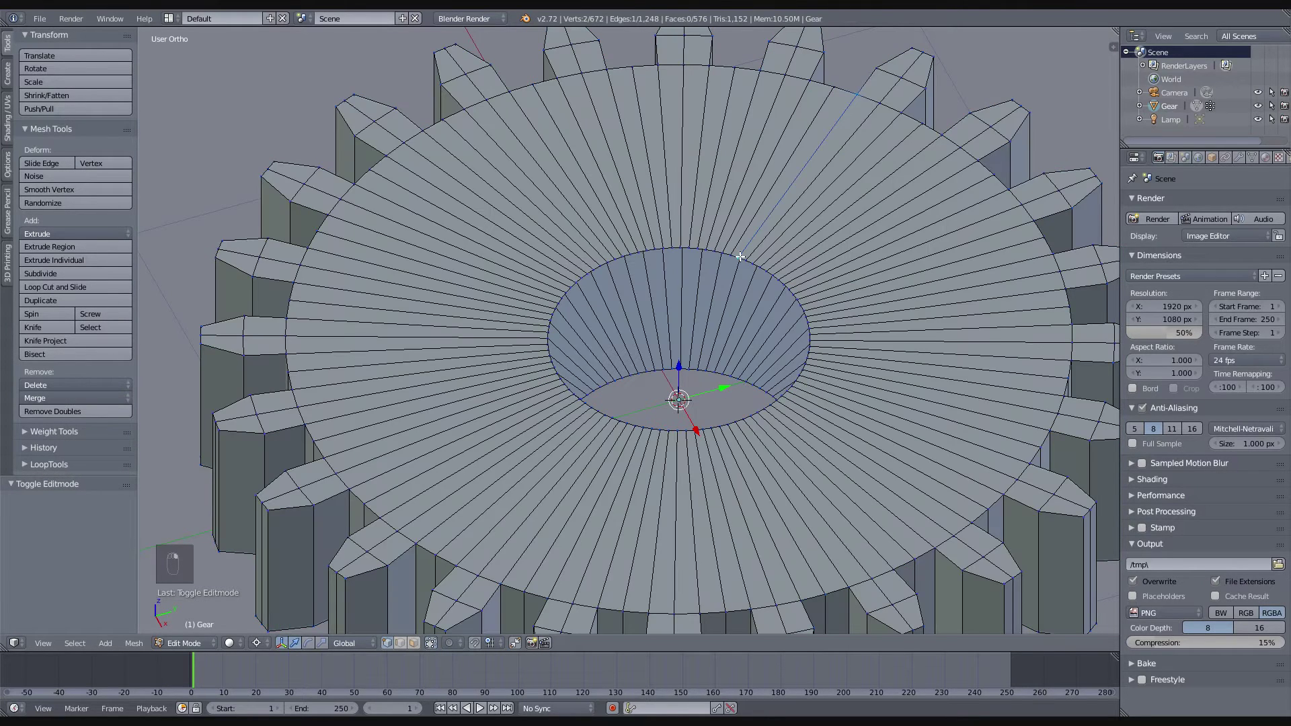
right_click(738, 260)
alt+right_click(742, 262)
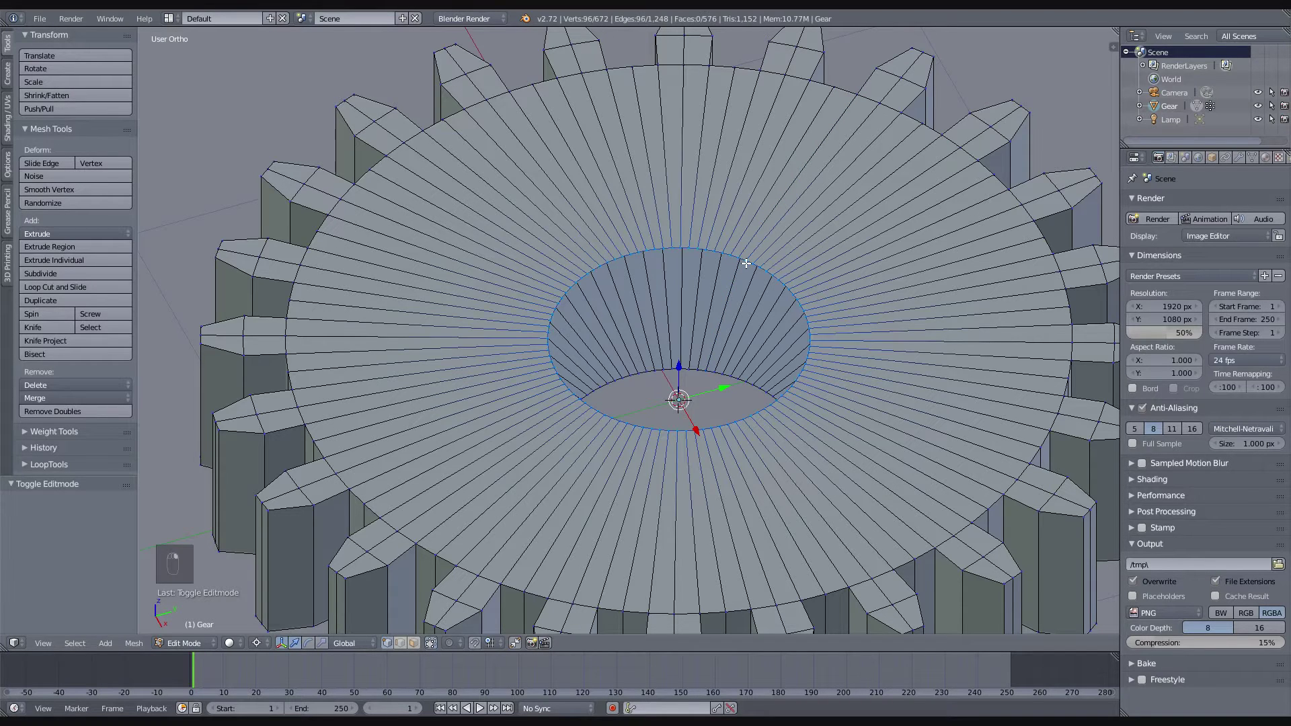
alt+shift+right_click(724, 377)
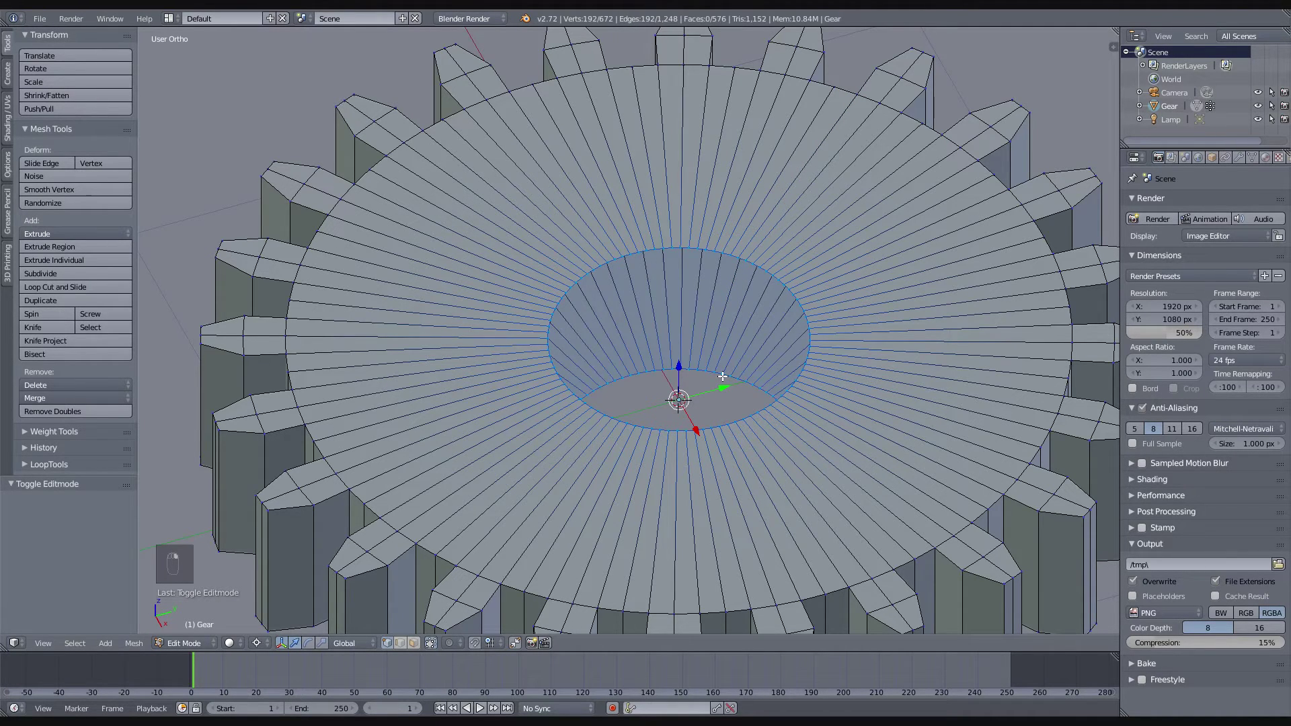
Bridge the two rim loops with LoopTools to fill the hole wall
click(45, 464)
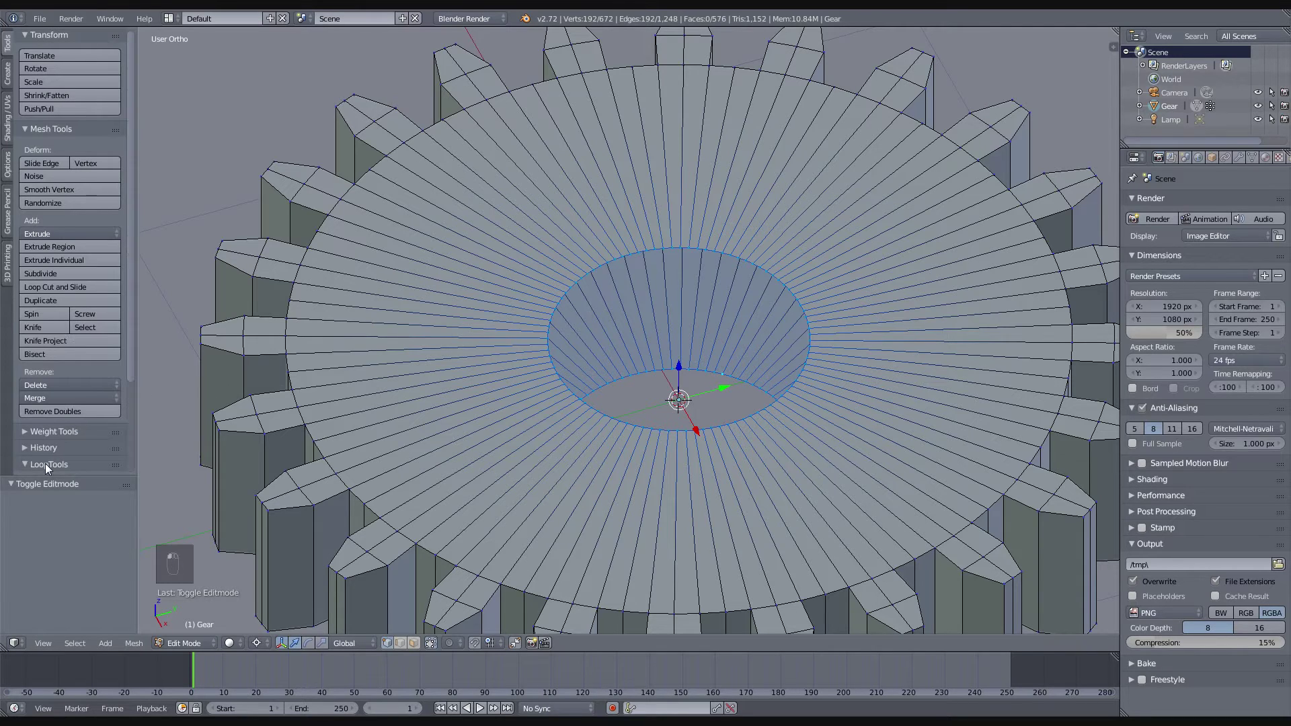
scroll(132, 414, down, 4)
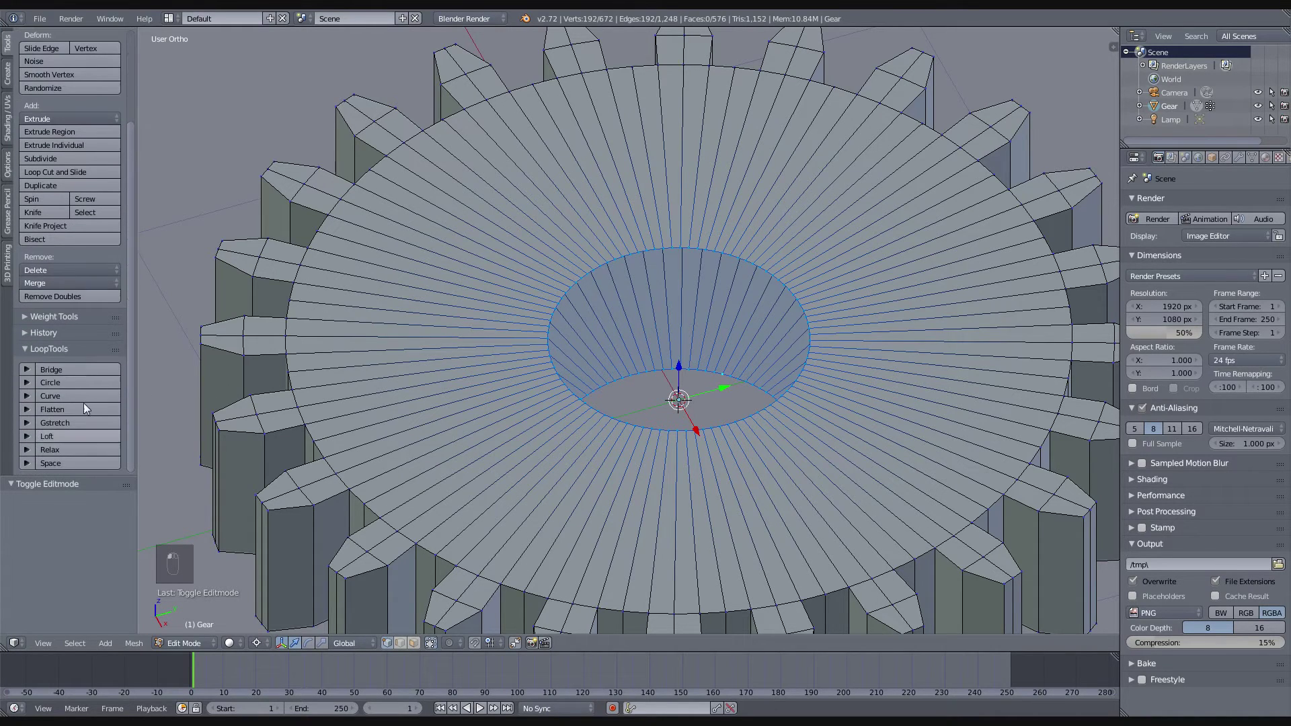
click(49, 368)
Return the gear to Object Mode and inspect it in the viewport
key(Tab)
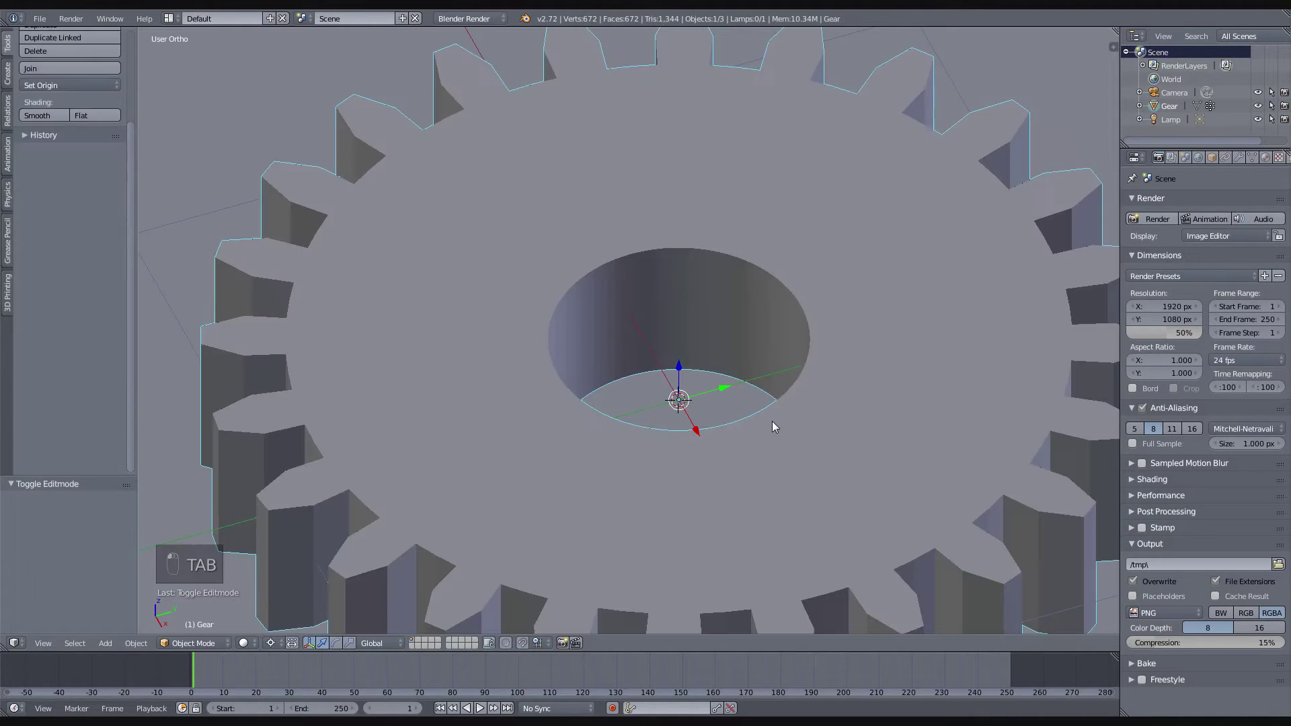
middle_drag(756, 460, 757, 424)
scroll(772, 394, down, 1)
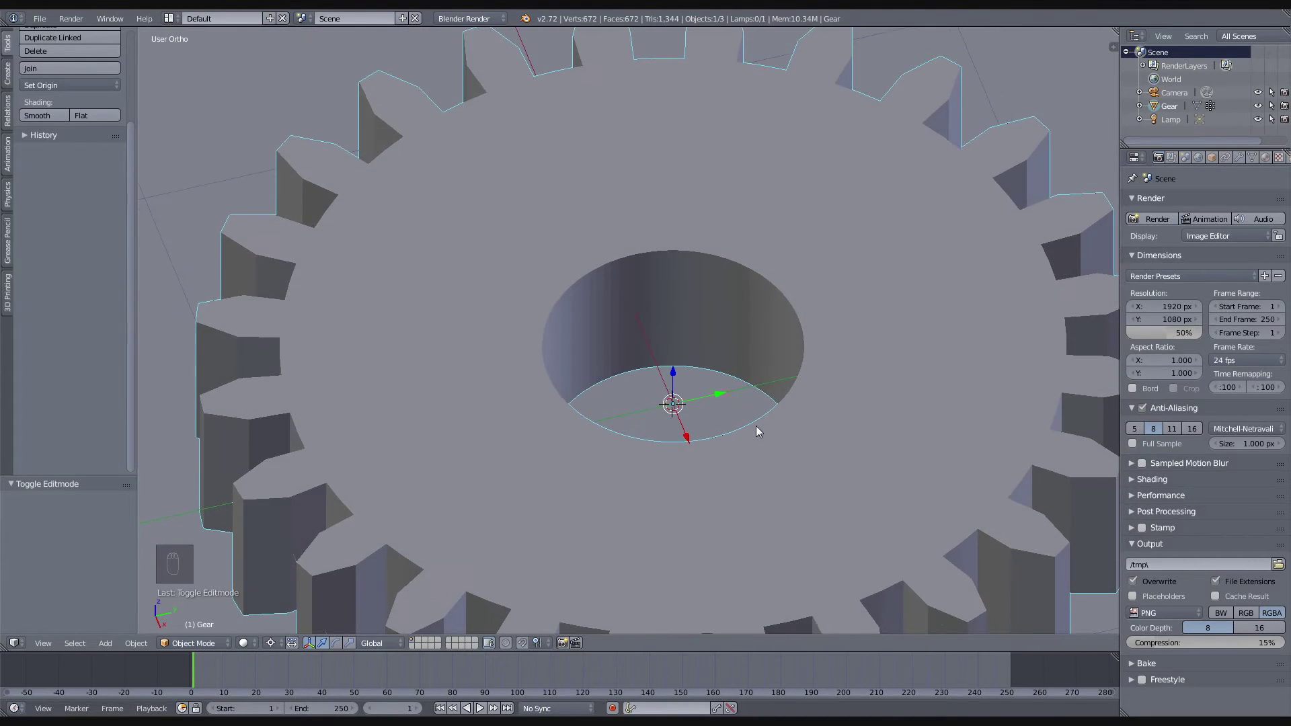
scroll(754, 426, down, 3)
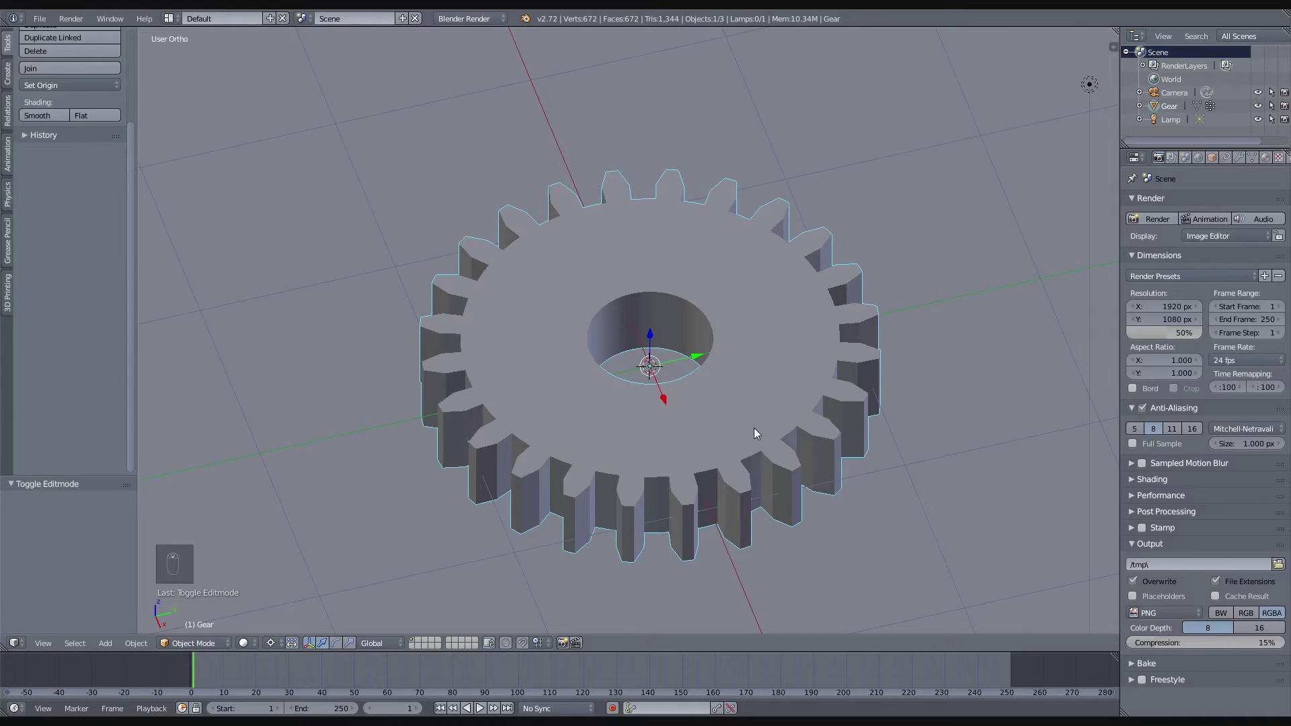
key(F9)
Run Check All in the 3D Printing tab: zero non-manifold edges, 192 overhang faces
click(8, 294)
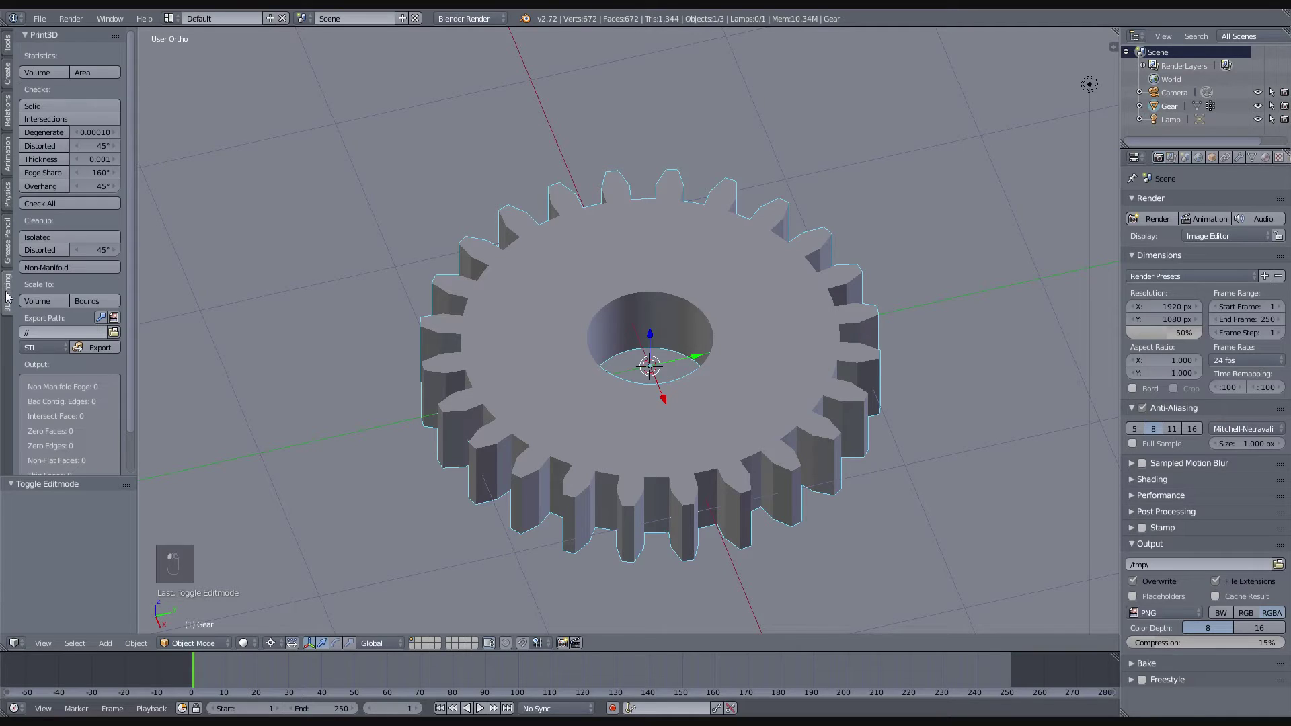
click(56, 203)
scroll(63, 350, down, 2)
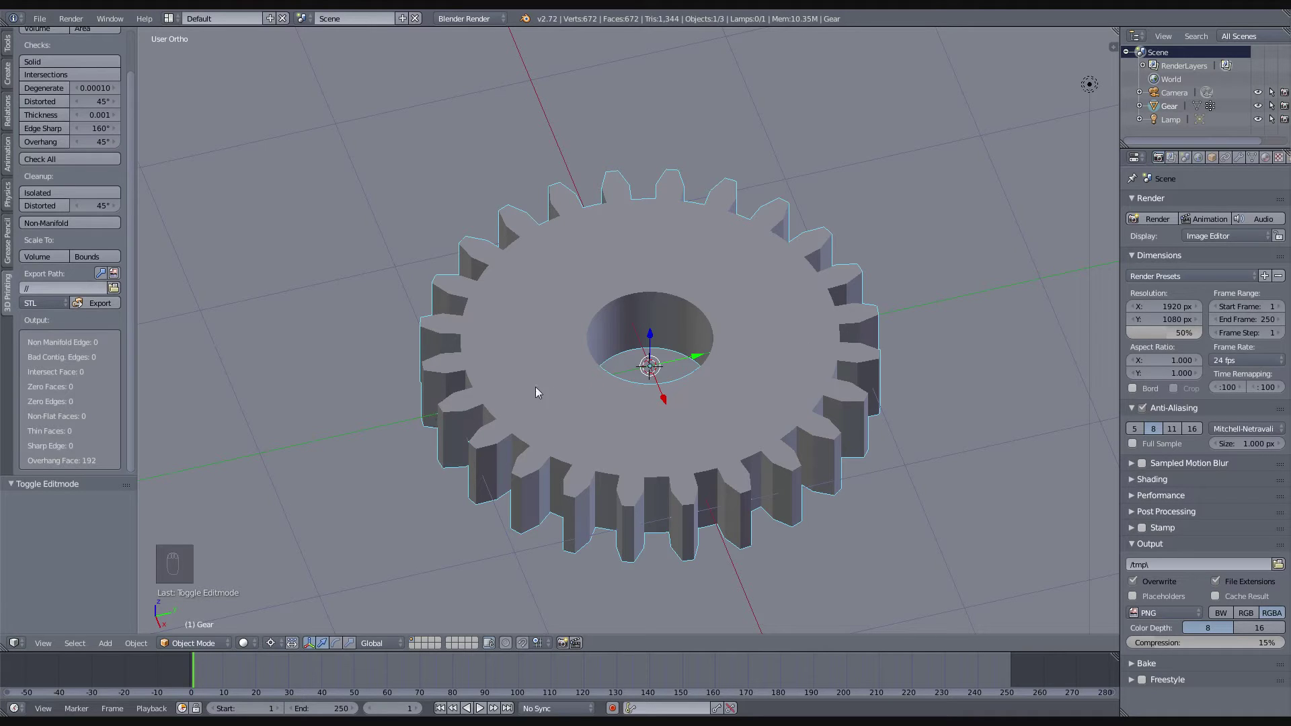
scroll(614, 382, down, 6)
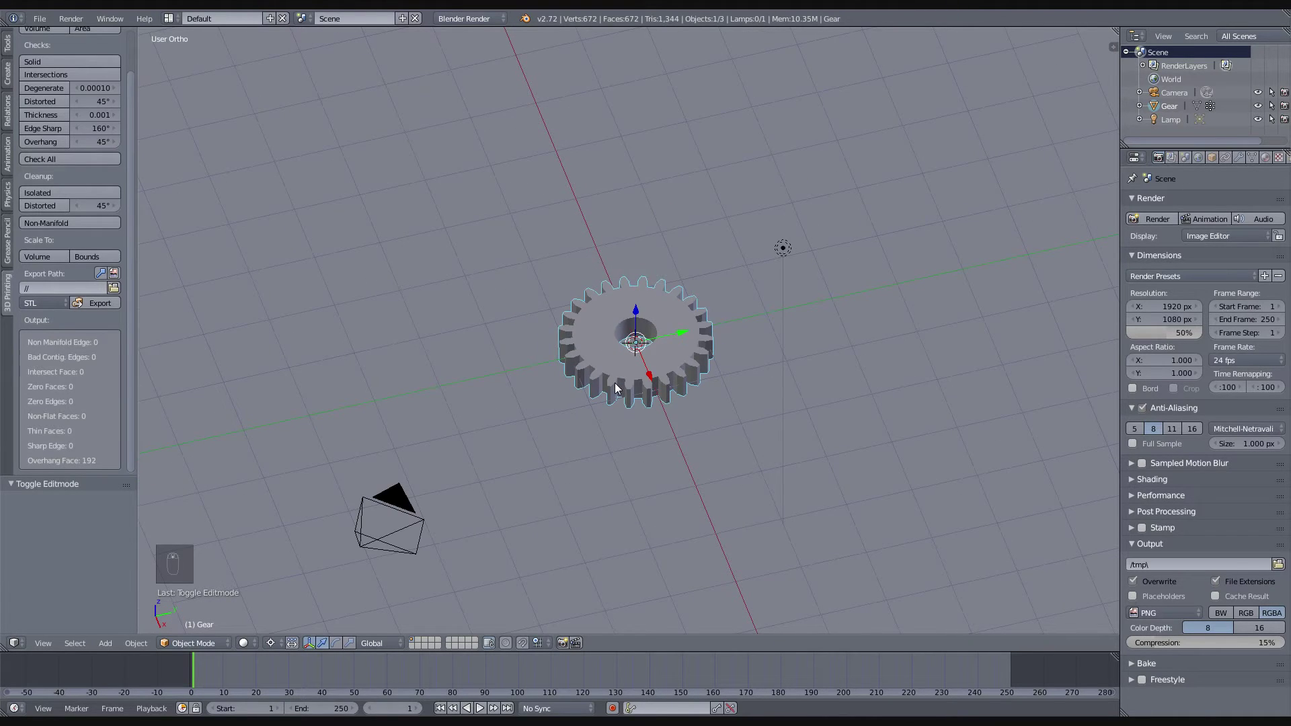
scroll(614, 381, down, 1)
Scale the gear by 100 on all axes with S 100 and zoom out to view it
text(s100)
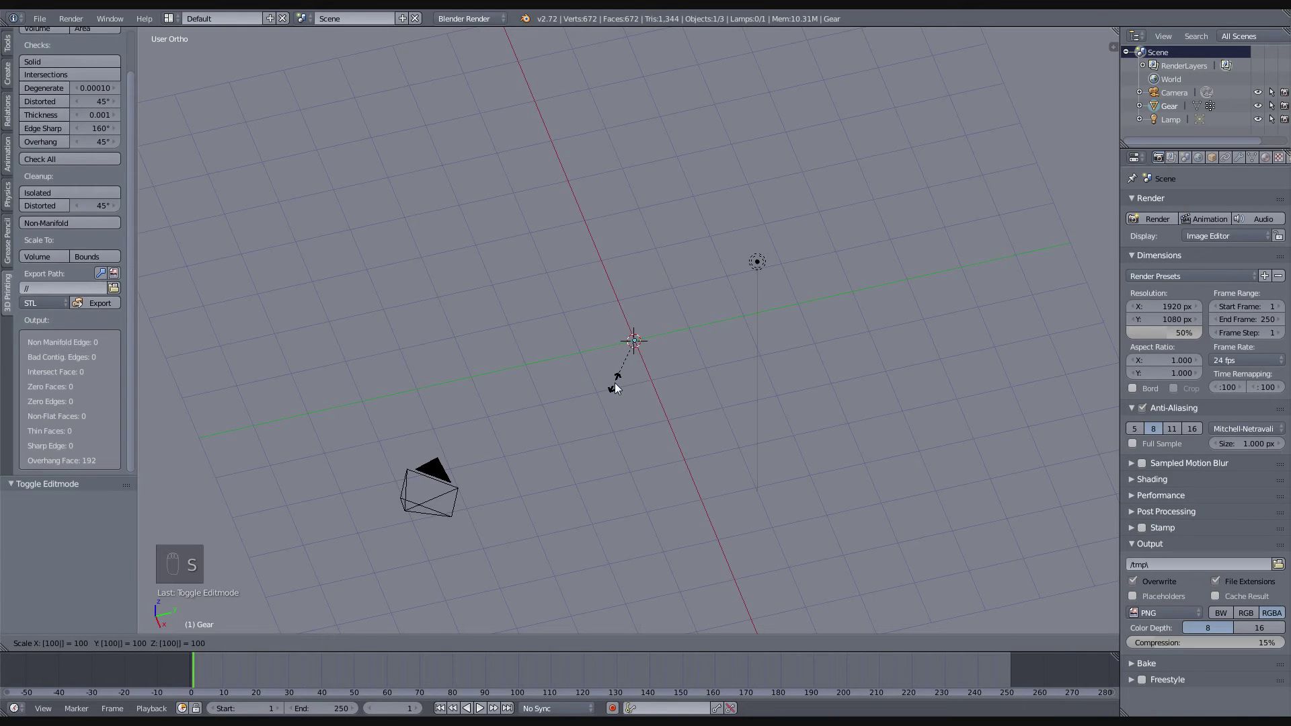
key(Return)
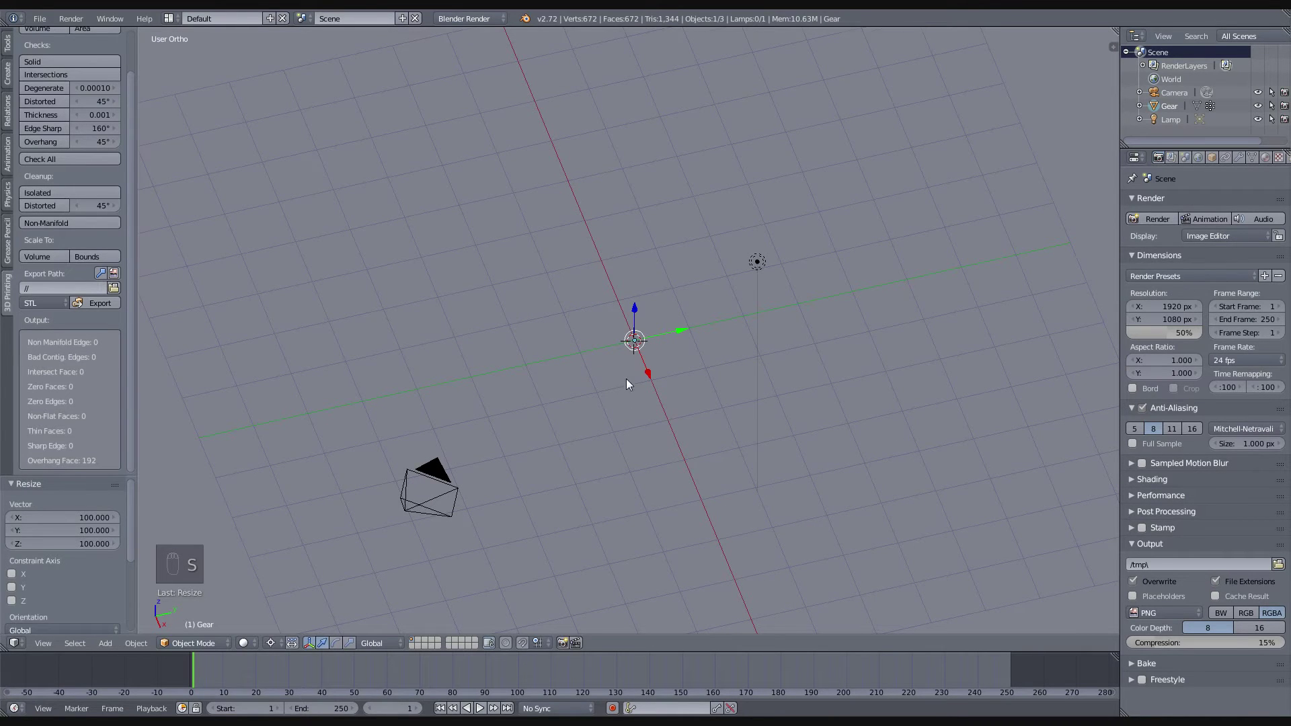
scroll(615, 382, down, 5)
scroll(618, 401, down, 6)
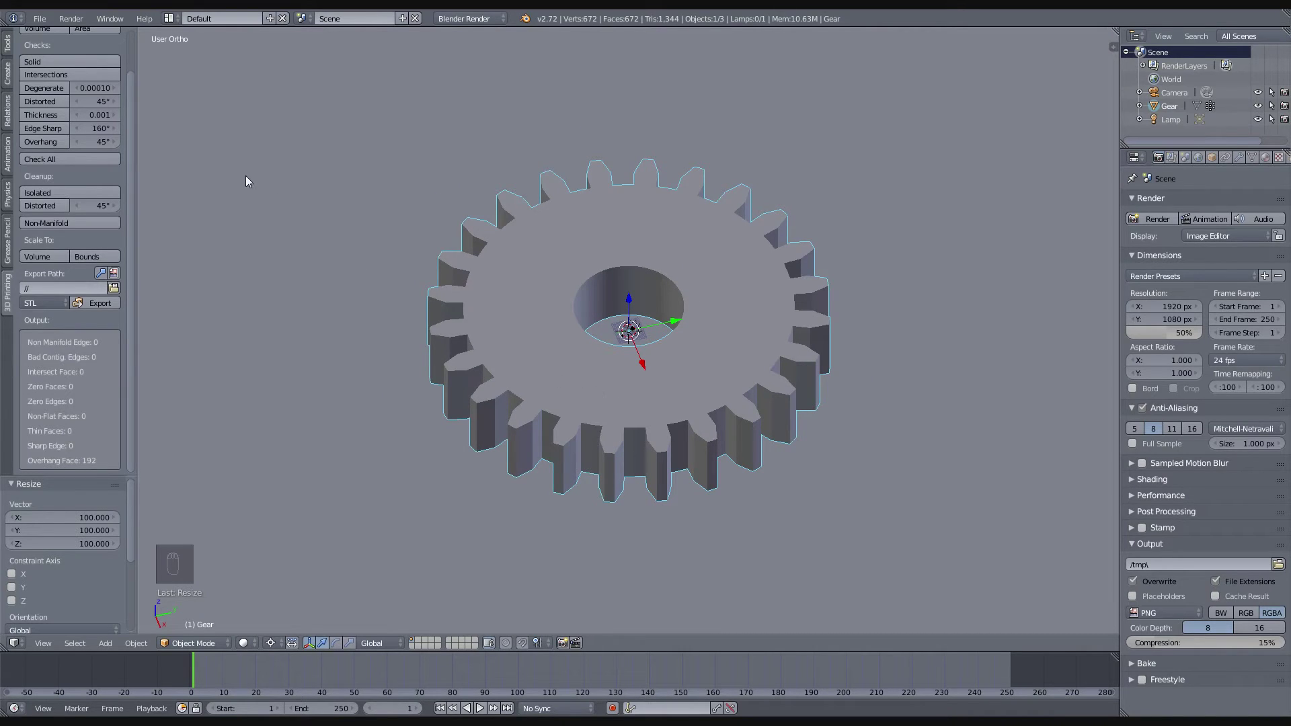
Export the gear through File > Export > Stl as addongear.stl
click(39, 18)
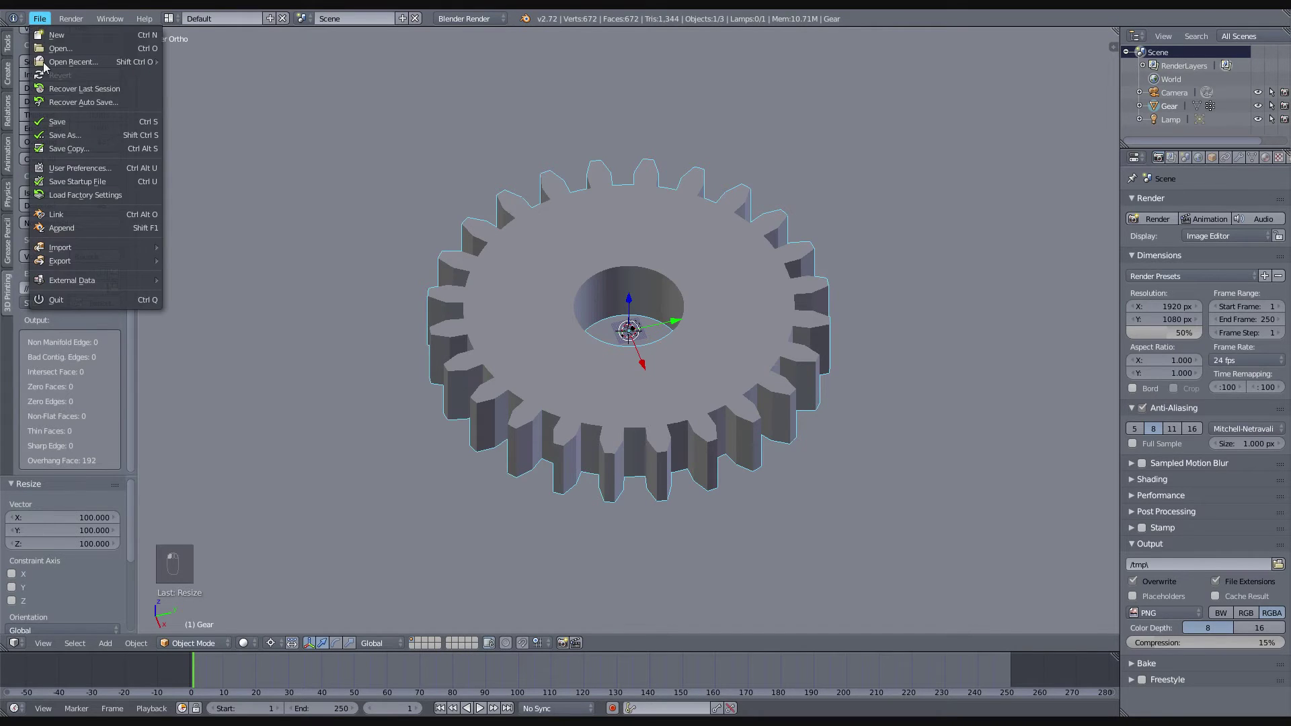
mouse_move(75, 261)
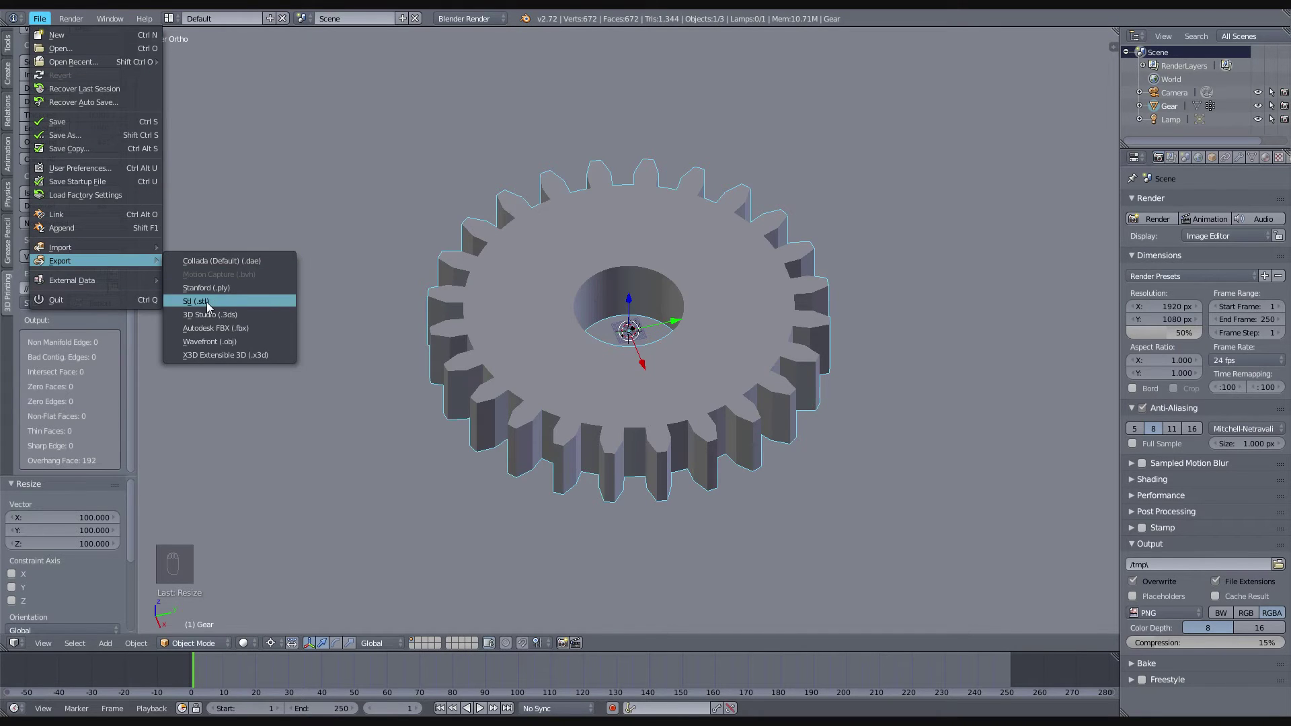
click(207, 301)
click(240, 69)
click(240, 68)
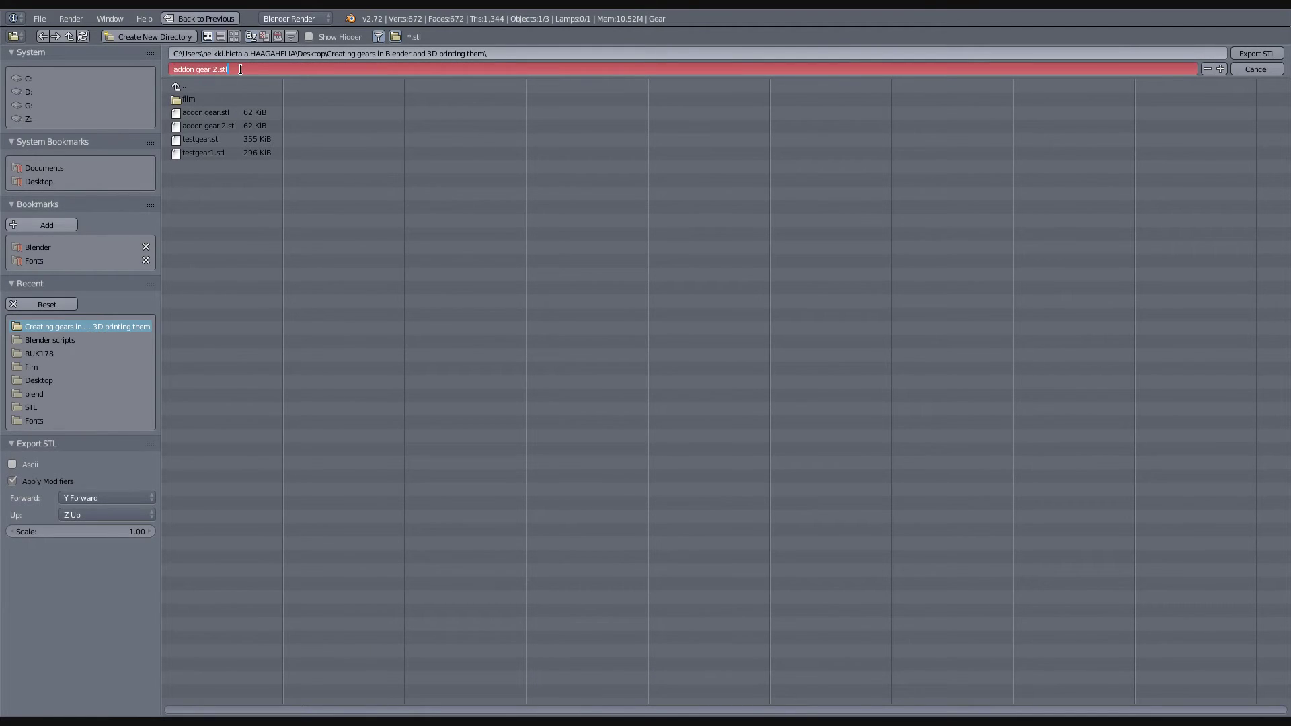
key(ctrl+shift+Left)
key(ctrl+shift+Left)
key(ctrl+shift+Left)
text(ge)
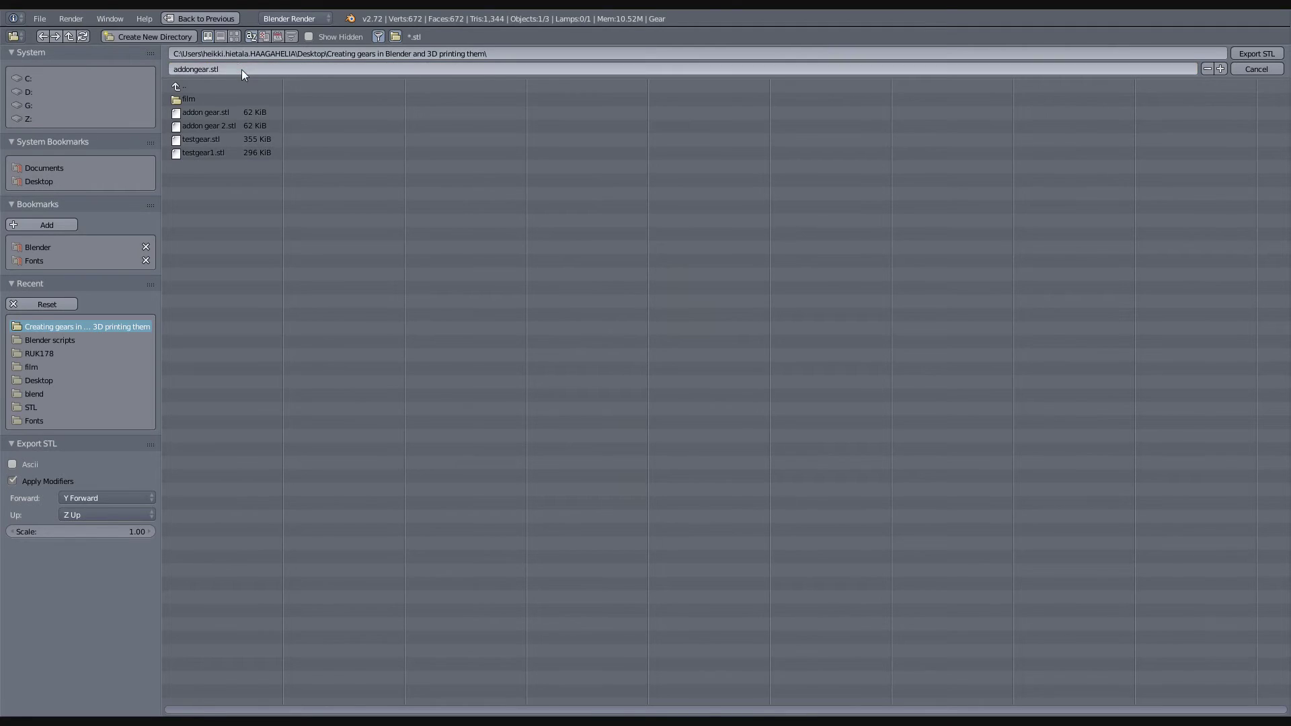
key(KP_Enter)
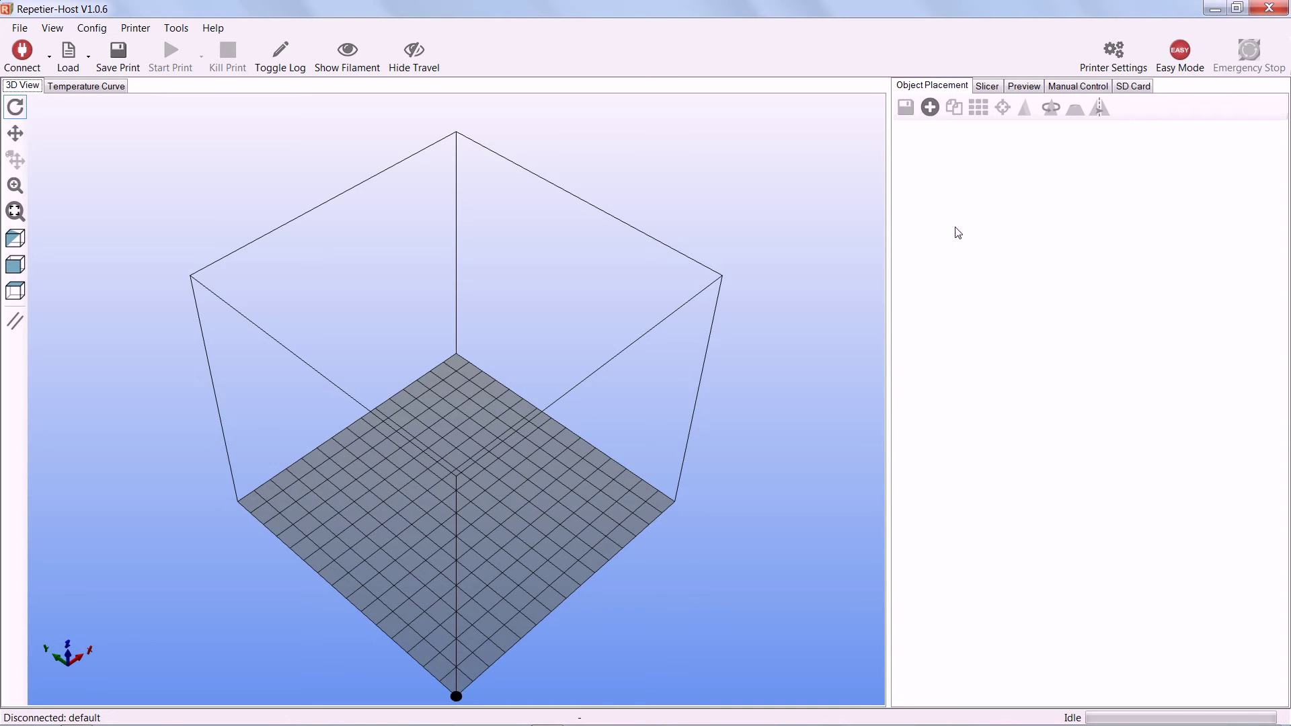
Import addongear.stl onto the Repetier-Host print bed
click(931, 108)
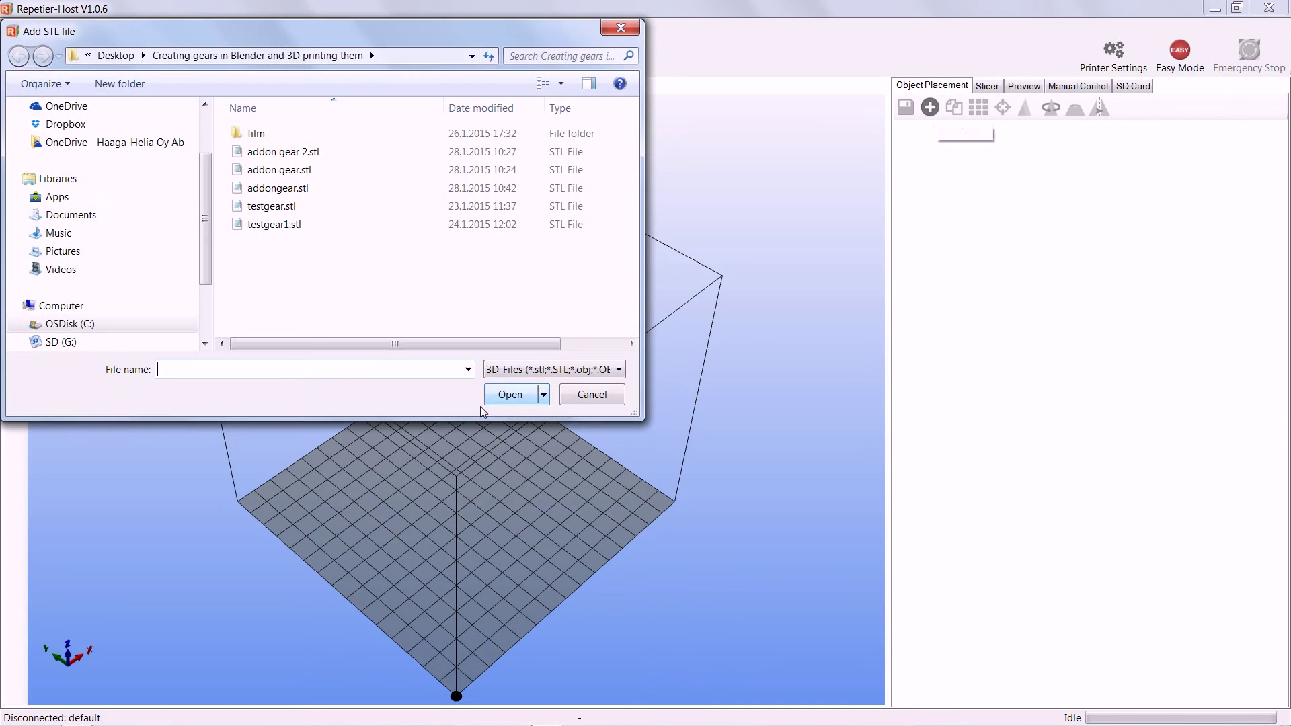
click(292, 189)
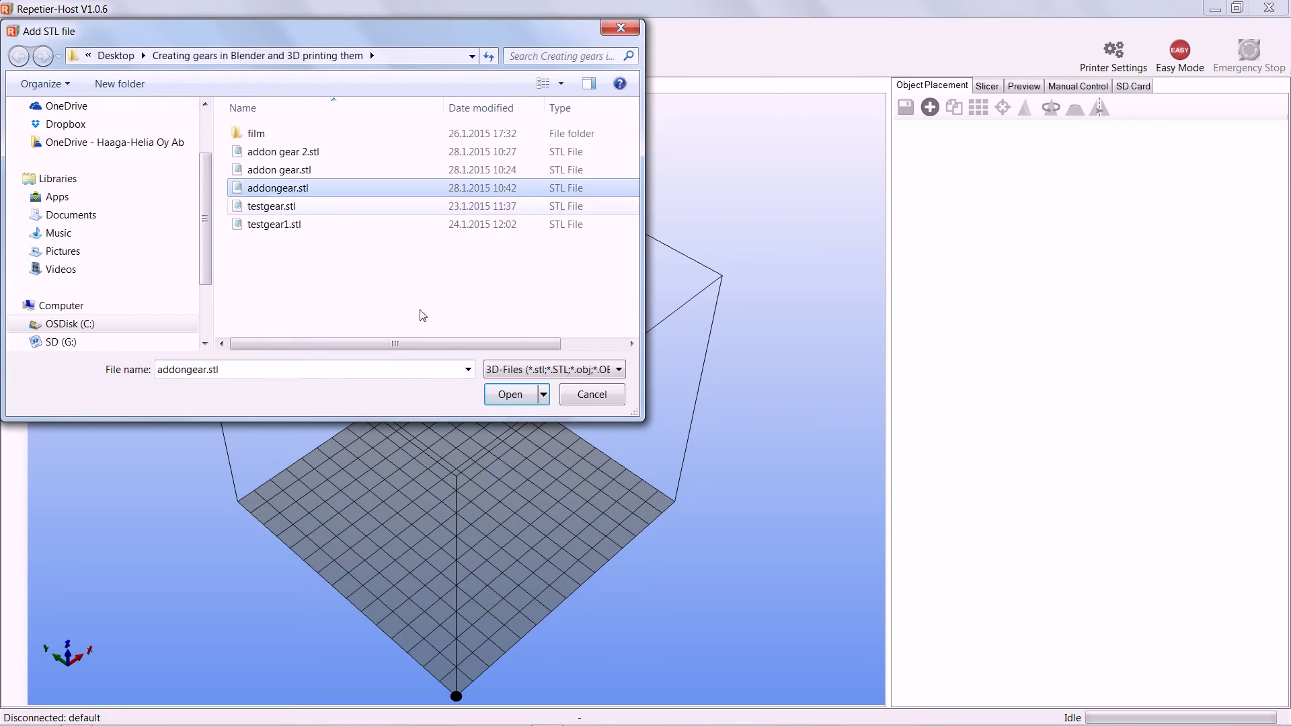
click(514, 393)
scroll(405, 376, down, 10)
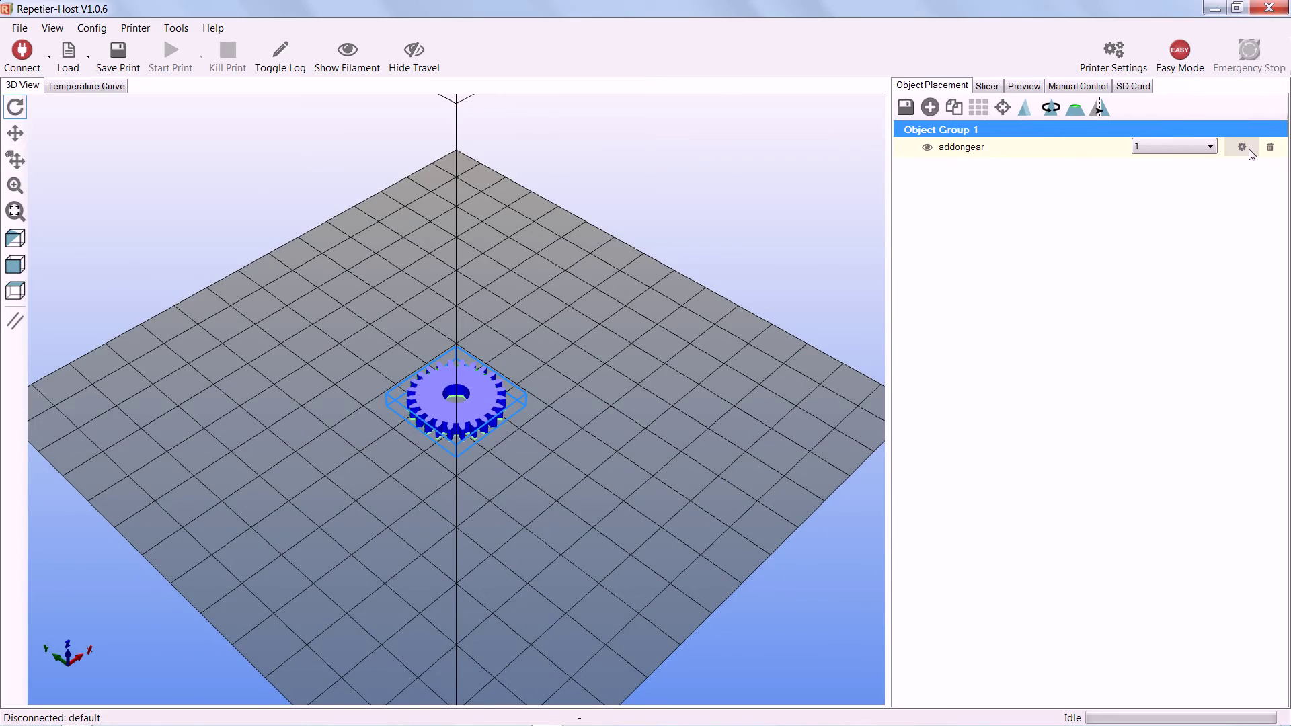
Check the gear's Analysis size of 22,48 × 22,48 × 4,00 mm, then close the window
click(1242, 148)
click(160, 122)
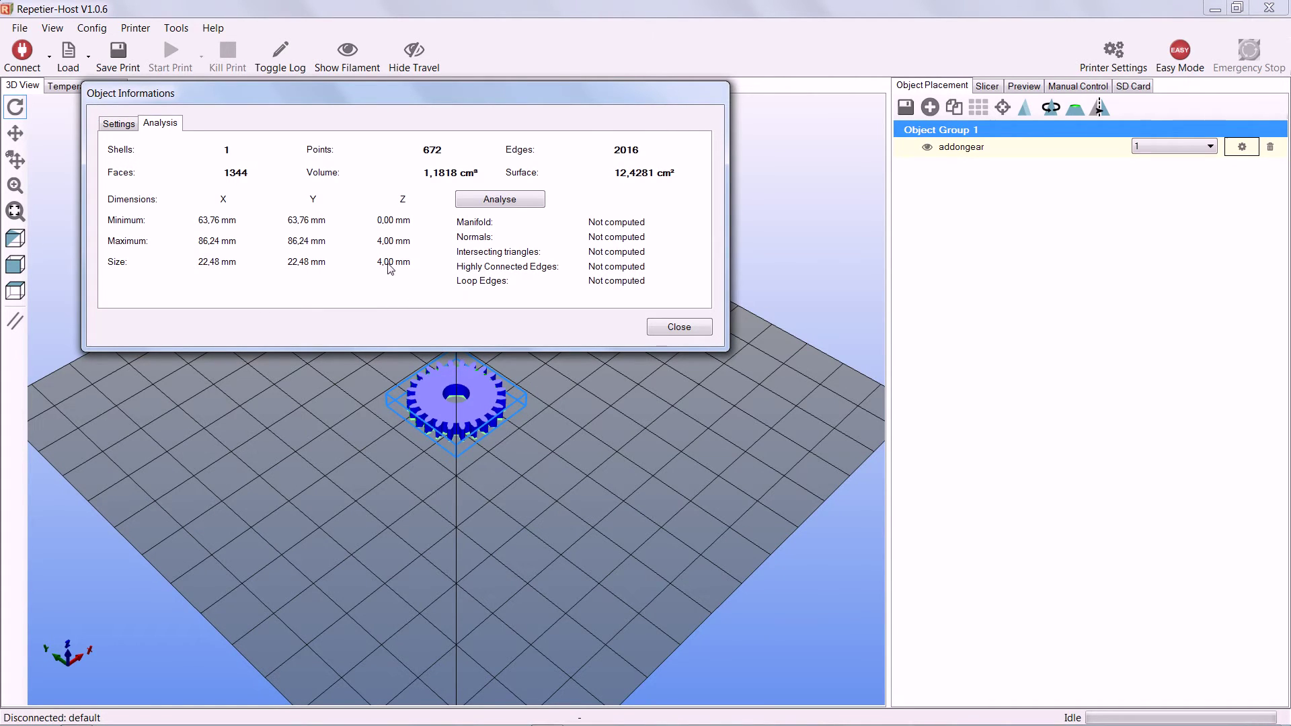
click(679, 326)
Scale the gear by a factor of 3
click(1021, 109)
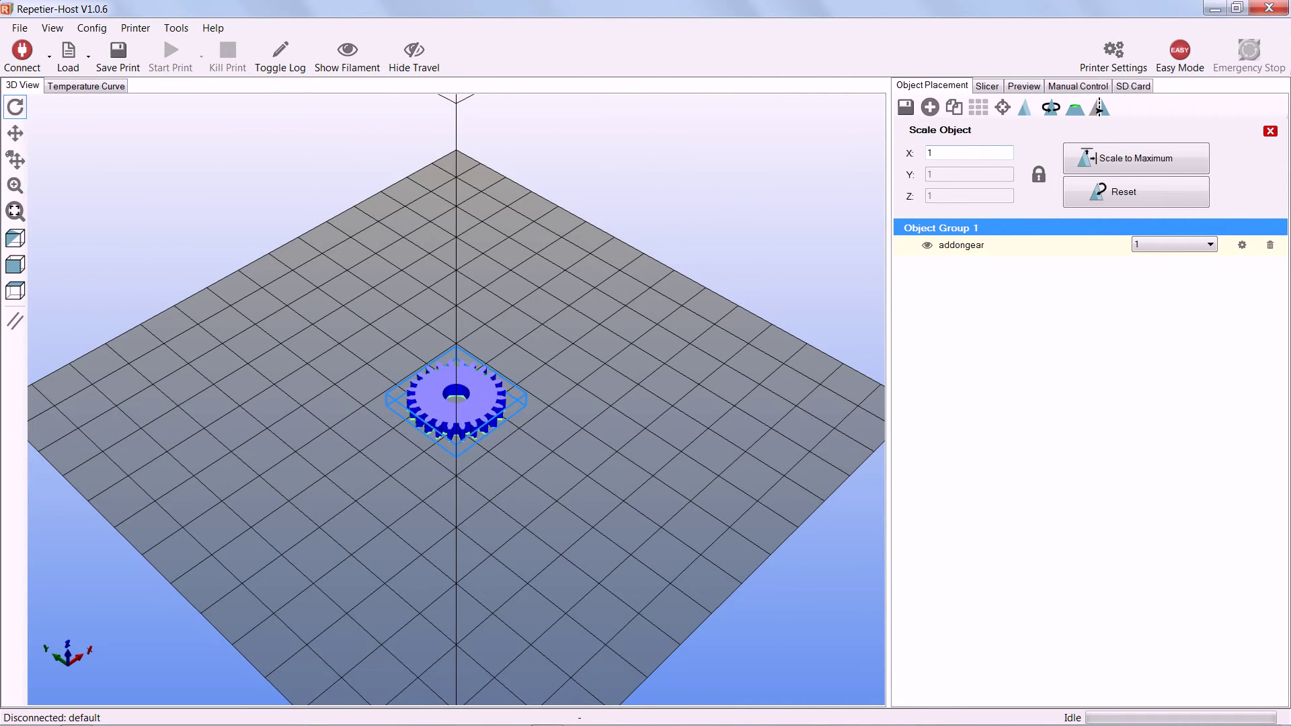
text(3)
key(Return)
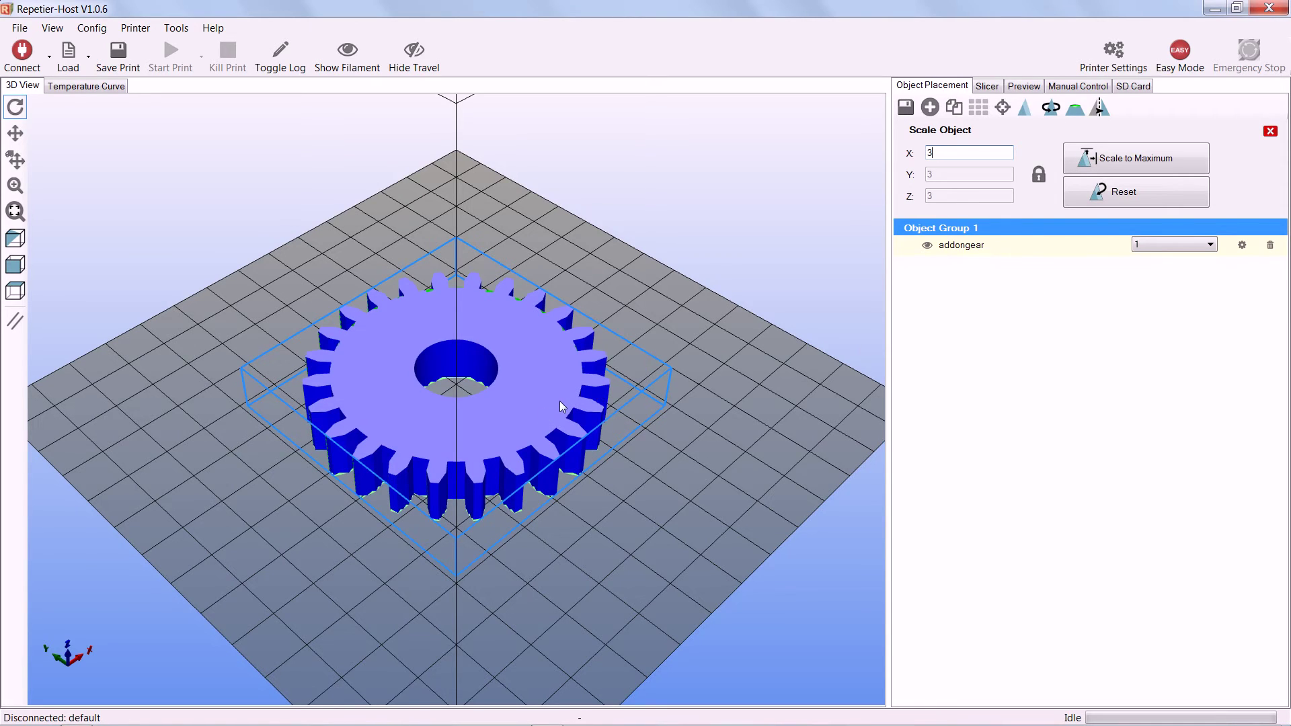
Slice the gear with Slic3r using the current printer profile: 30 layers, 1h:3m:53s
click(986, 86)
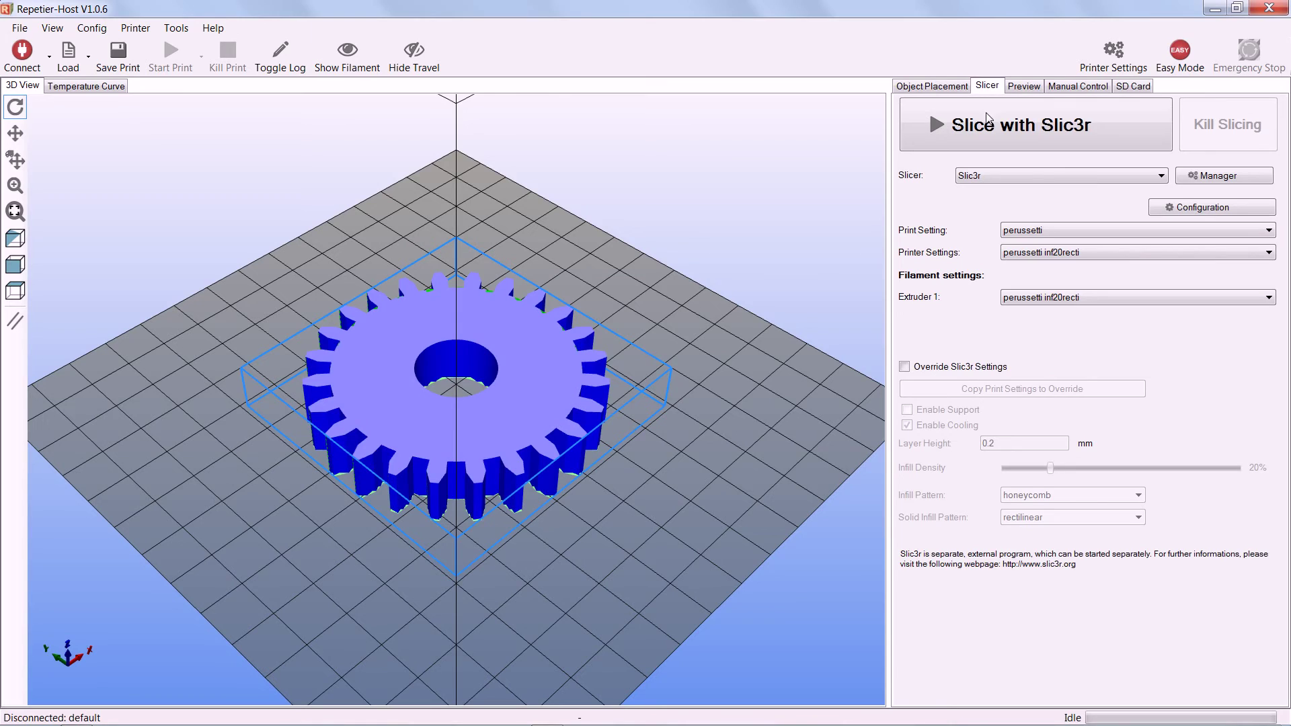
click(1045, 252)
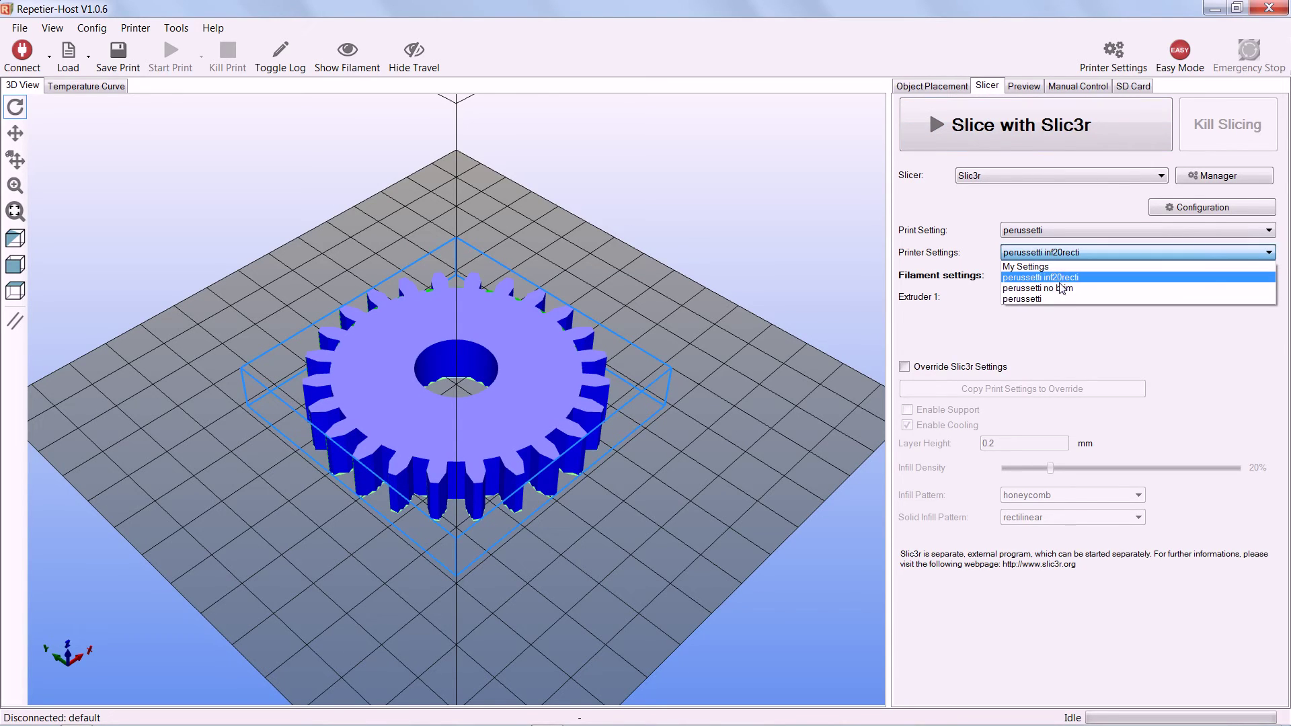
click(1062, 282)
click(1056, 142)
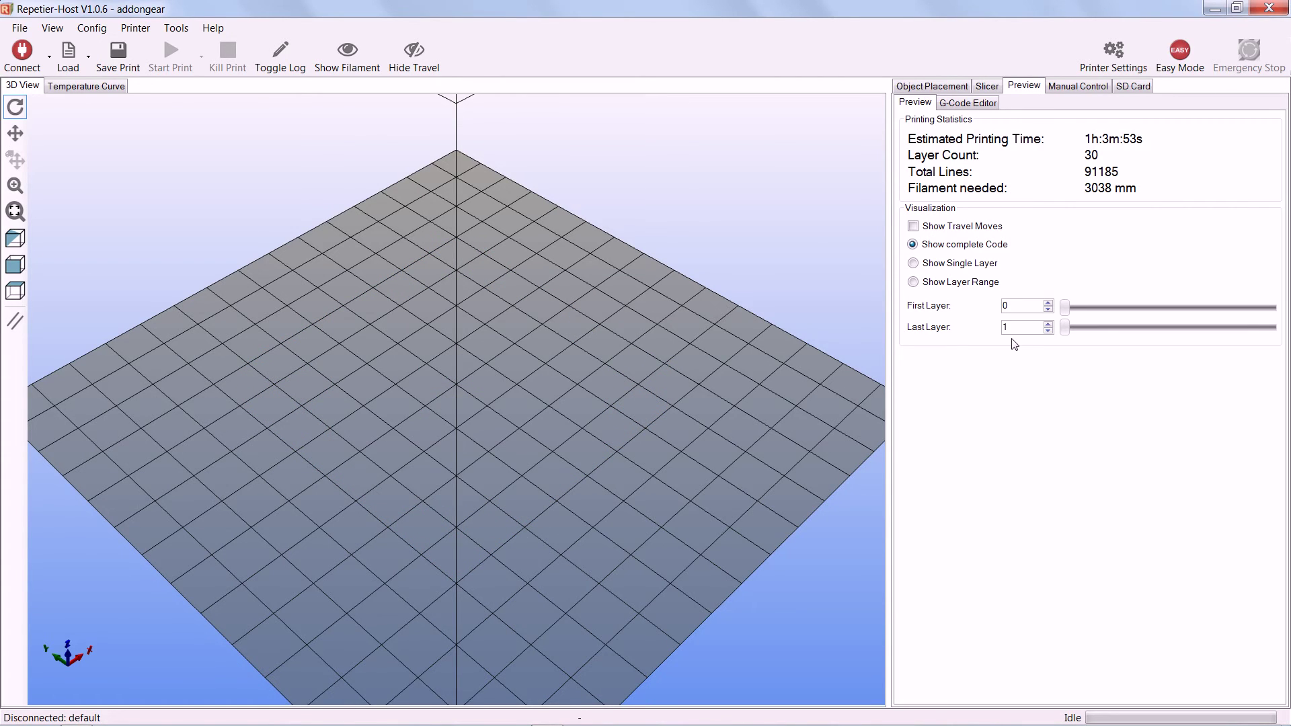
Enable Show Layer Range, step the last layer up to 8, then reset it to 0
click(913, 281)
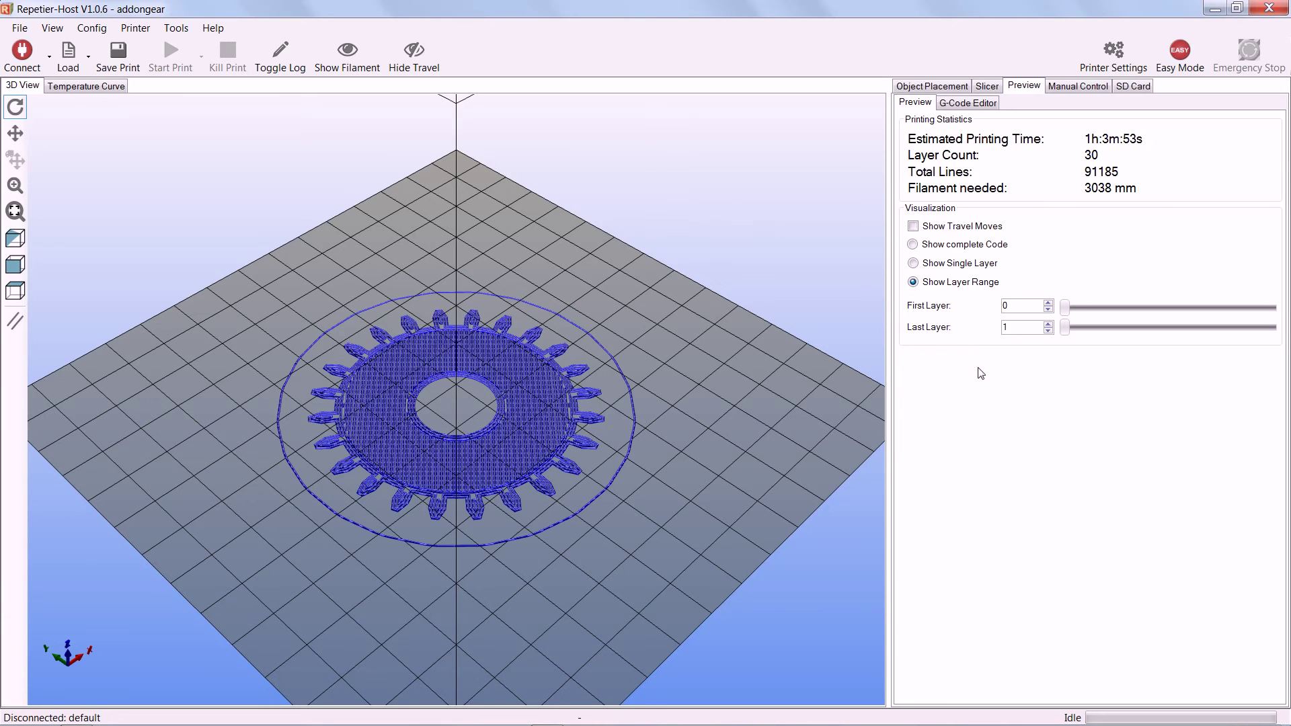
click(1047, 323)
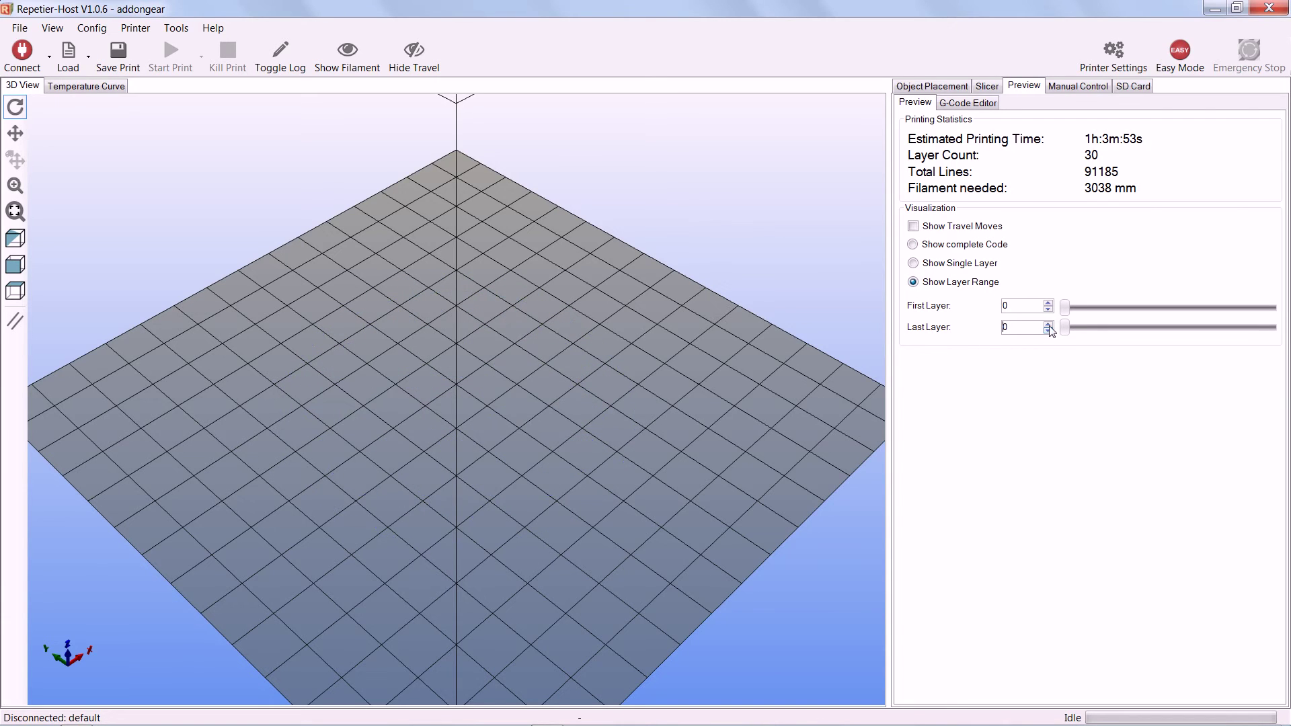
click(1047, 323)
click(1048, 324)
click(1048, 324)
click(1047, 323)
click(1047, 323)
click(1048, 324)
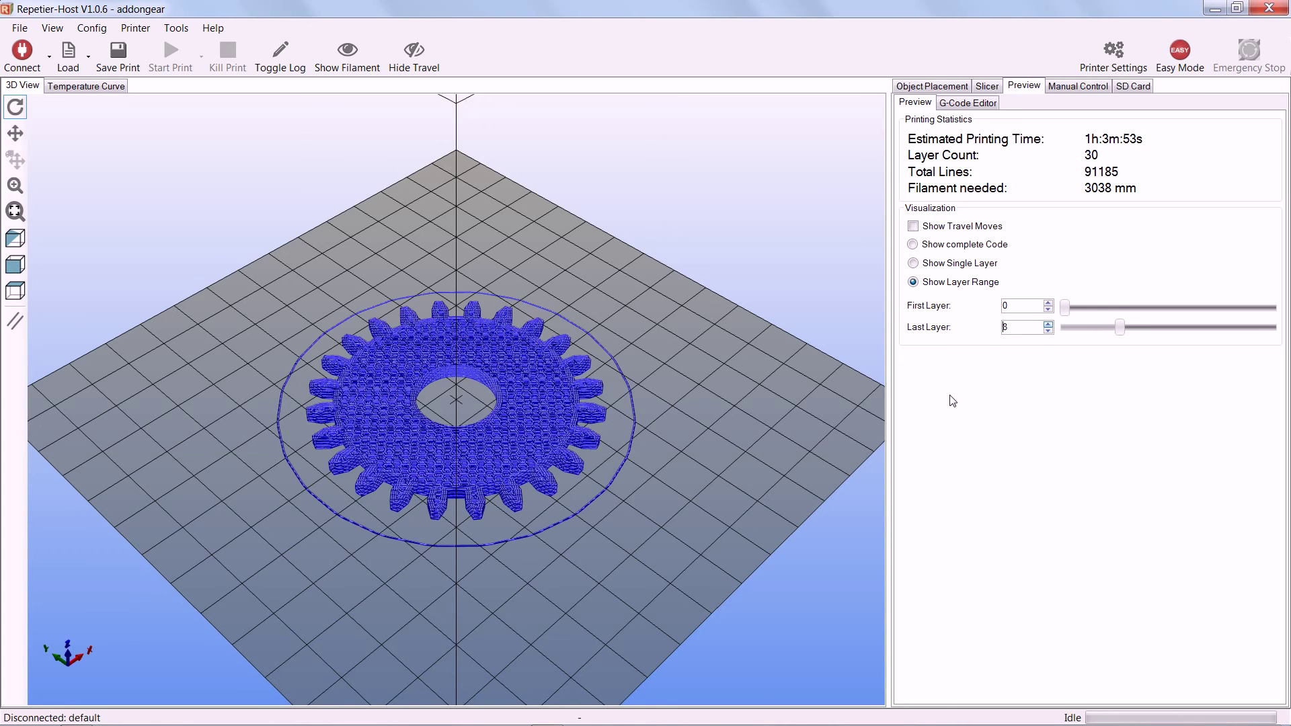
text(30)
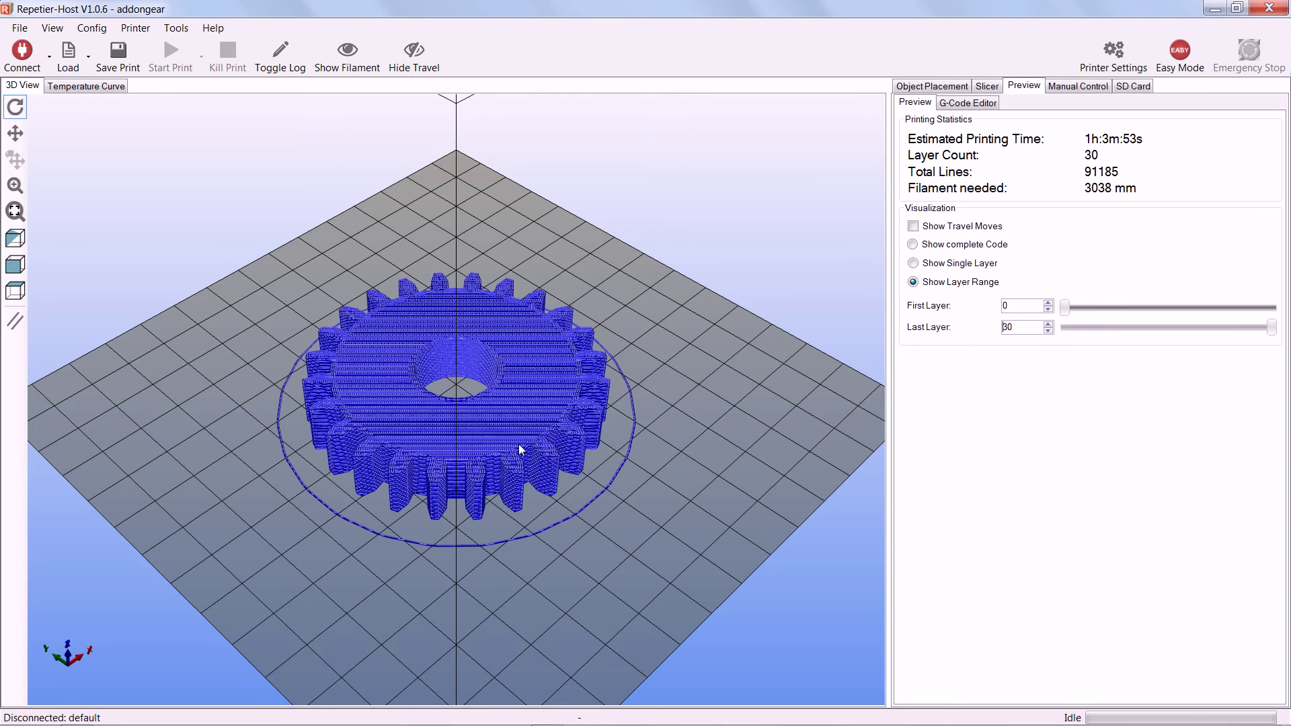
key(BackSpace)
Step the last shown layer up one at a time from 1 to 30, revealing the honeycomb infill
scroll(519, 443, up, 6)
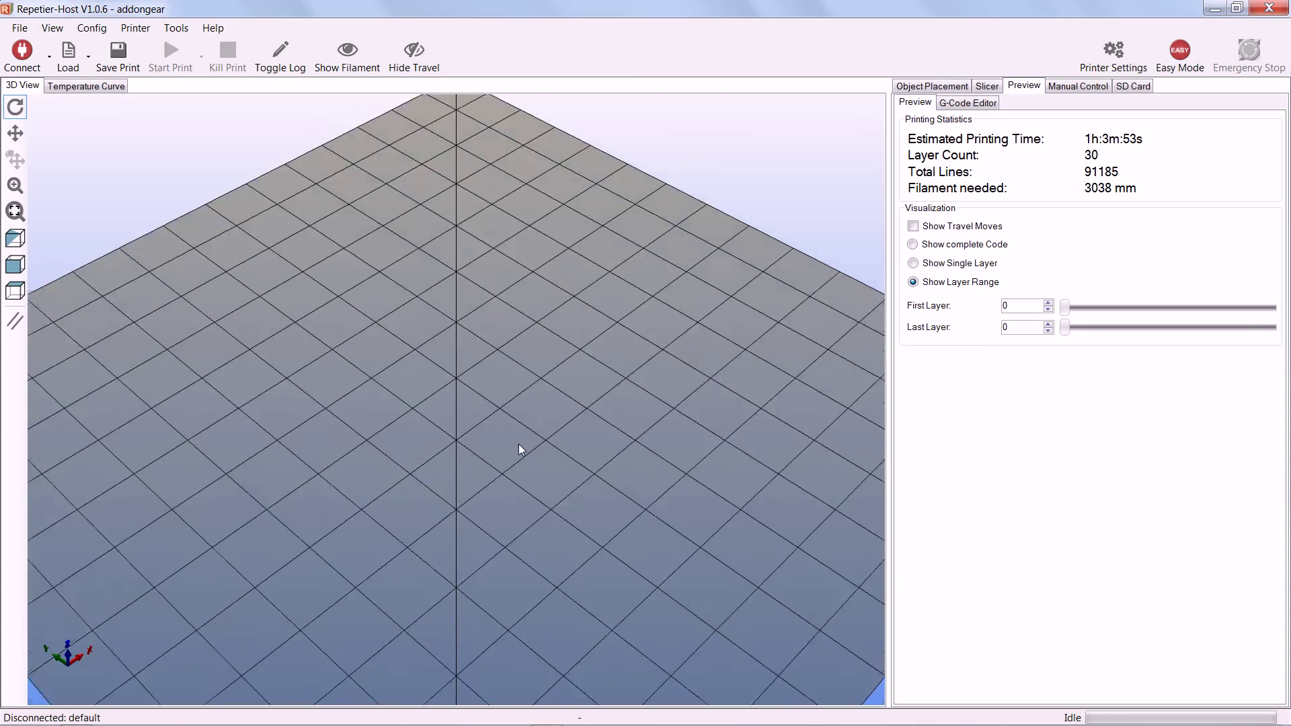
click(1046, 324)
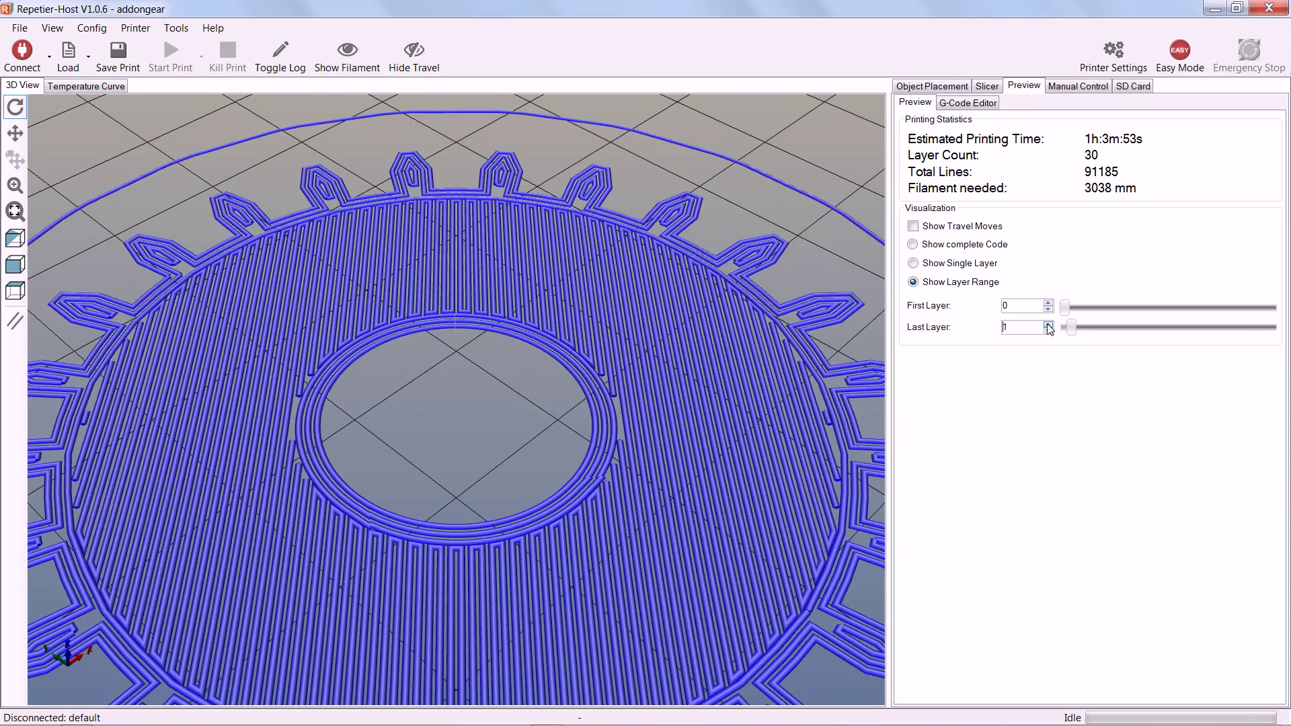
click(1046, 324)
click(1047, 324)
click(1046, 324)
click(1047, 324)
click(1047, 324)
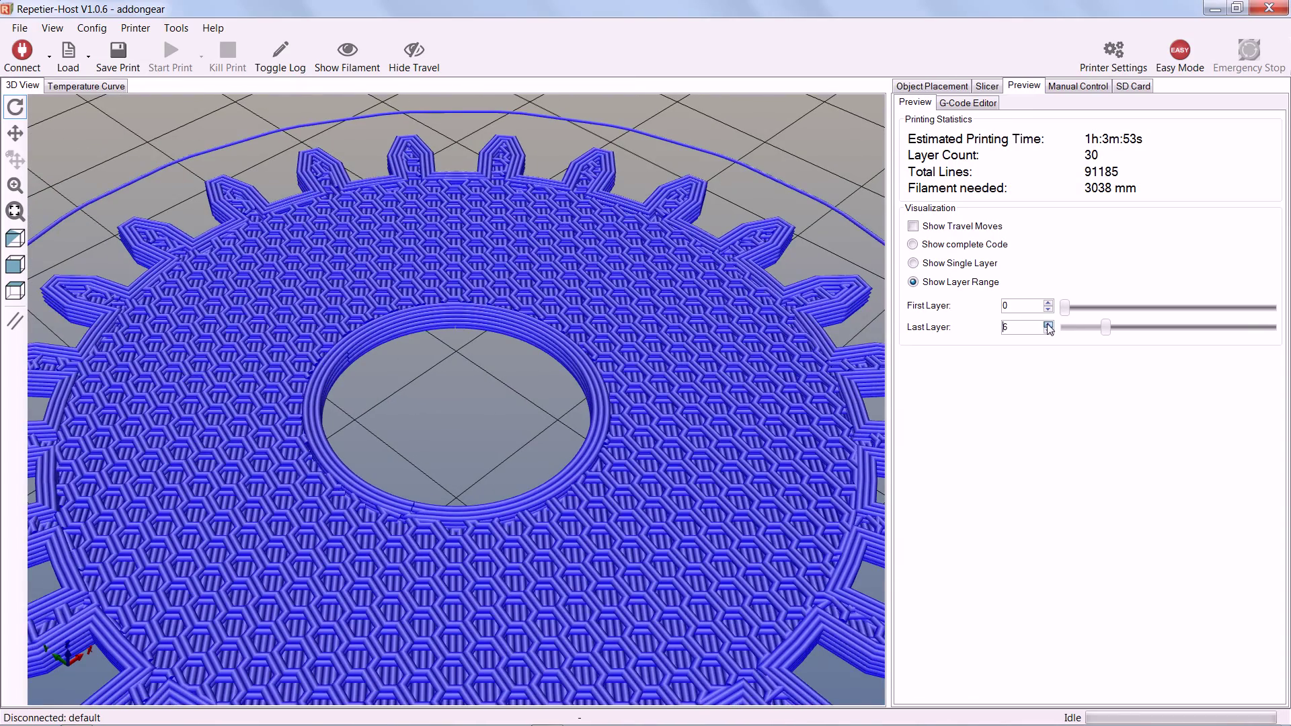
click(1047, 324)
click(1047, 324)
click(1047, 324)
click(1048, 324)
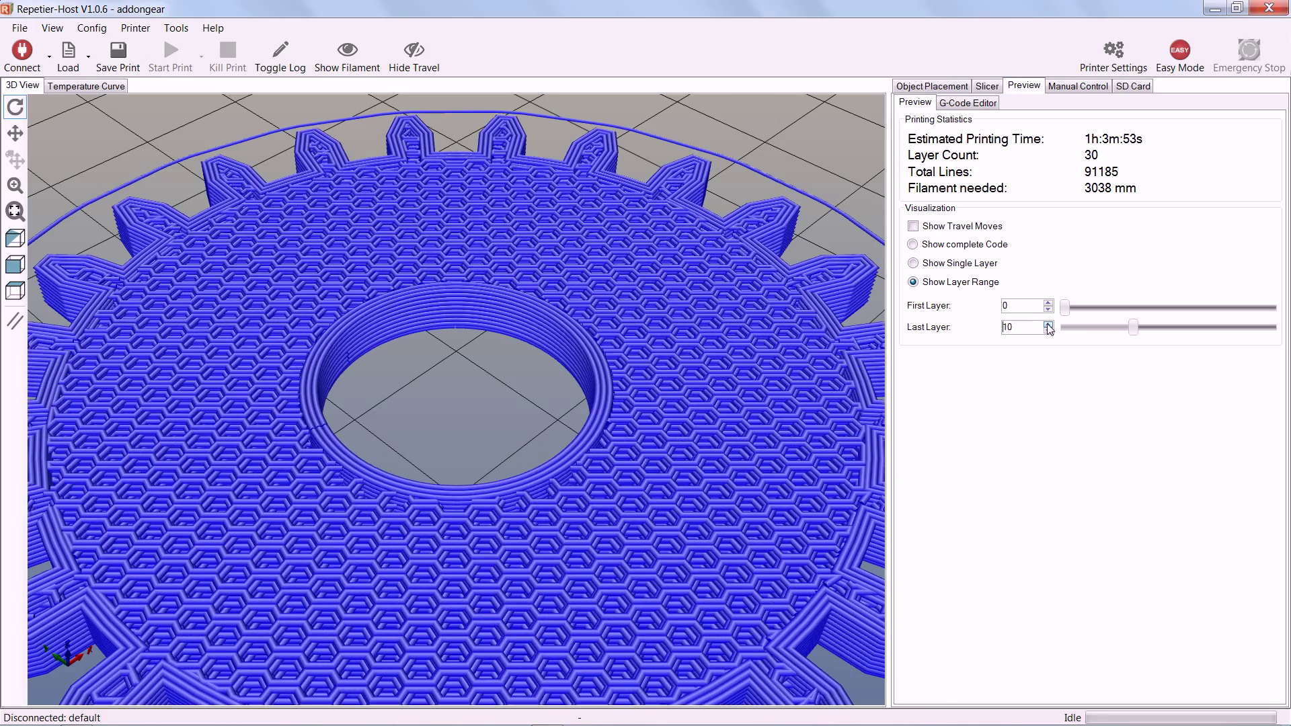
click(1047, 324)
click(1047, 324)
click(1047, 324)
click(1047, 324)
click(1047, 324)
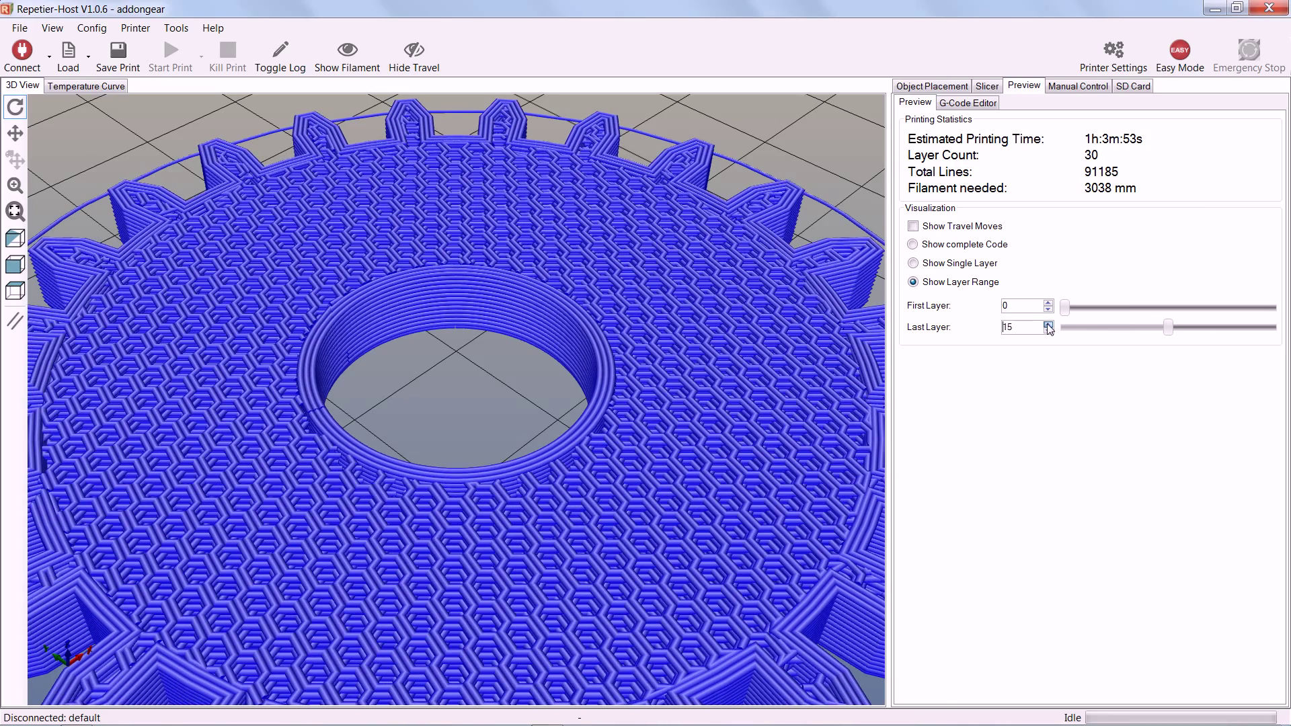
click(1047, 324)
click(1047, 324)
click(1047, 324)
click(1047, 324)
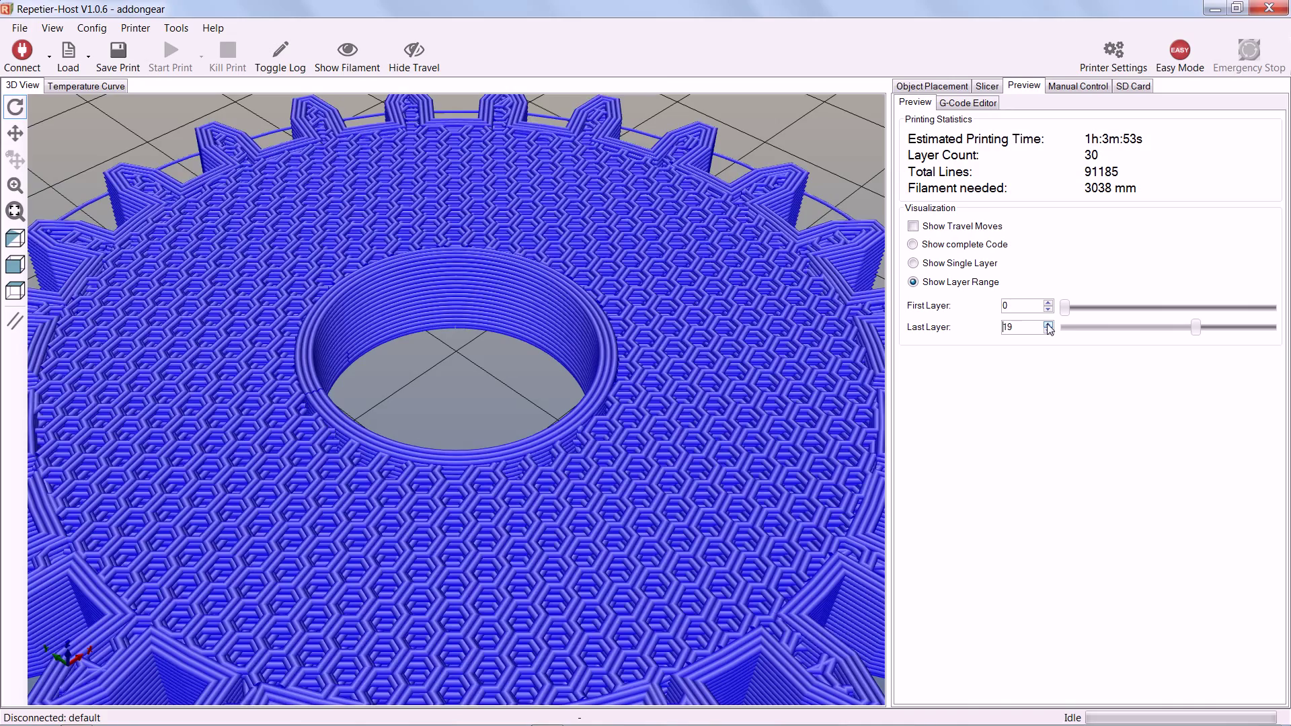
click(1047, 324)
click(1047, 324)
click(1047, 324)
click(1047, 324)
click(1047, 324)
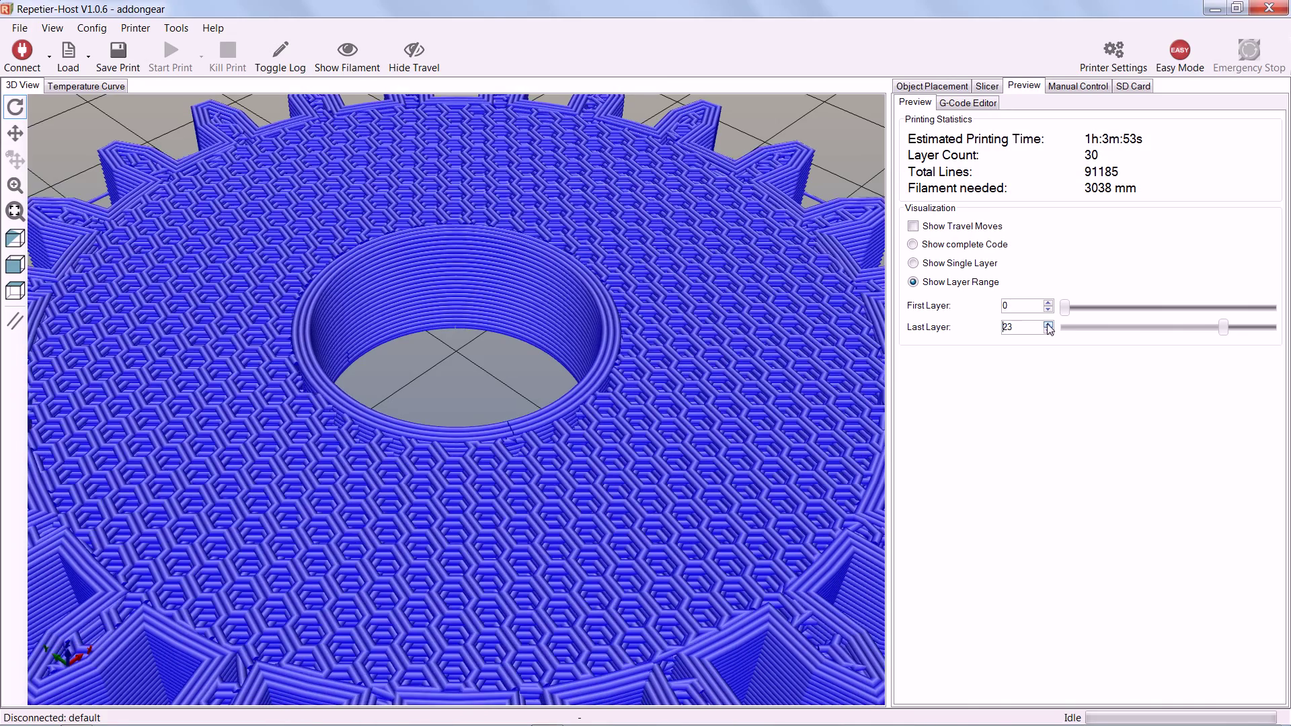
click(1047, 324)
click(1047, 324)
click(1047, 324)
click(1048, 324)
click(1047, 324)
click(1047, 324)
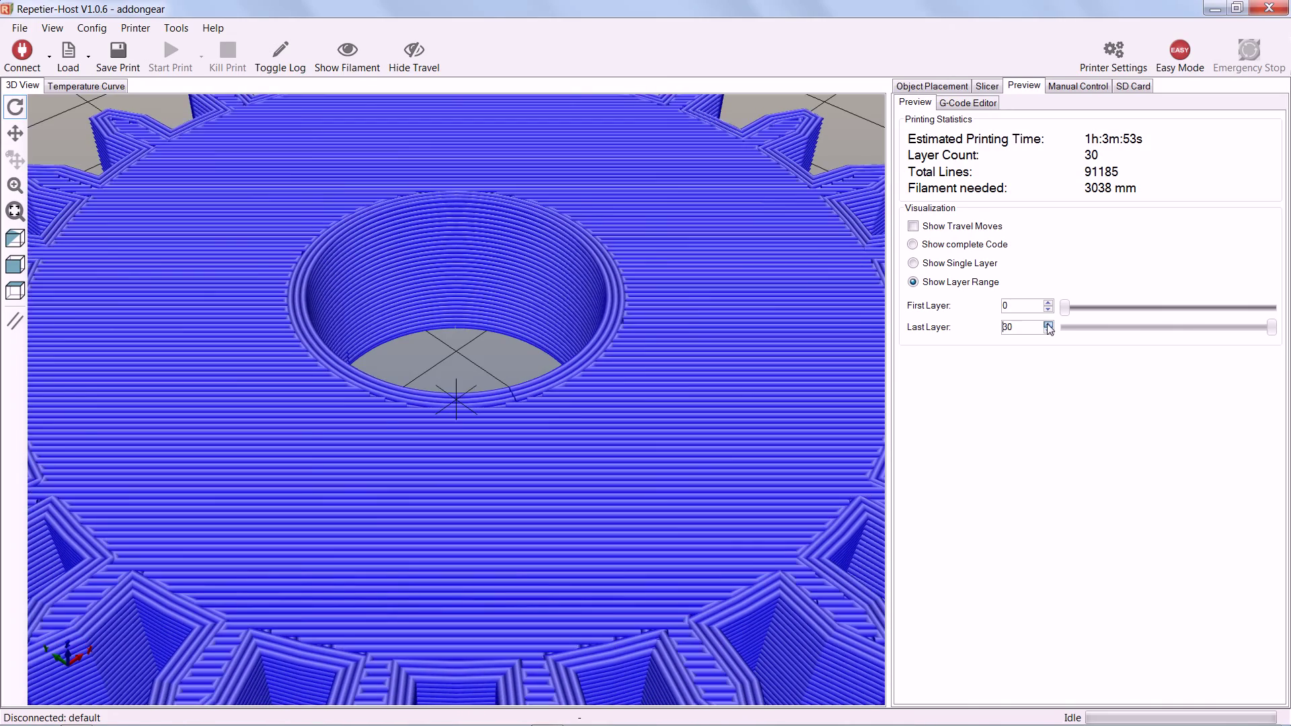
Zoom out and show the complete gear preview through layer 30
scroll(603, 380, down, 2)
scroll(603, 381, down, 10)
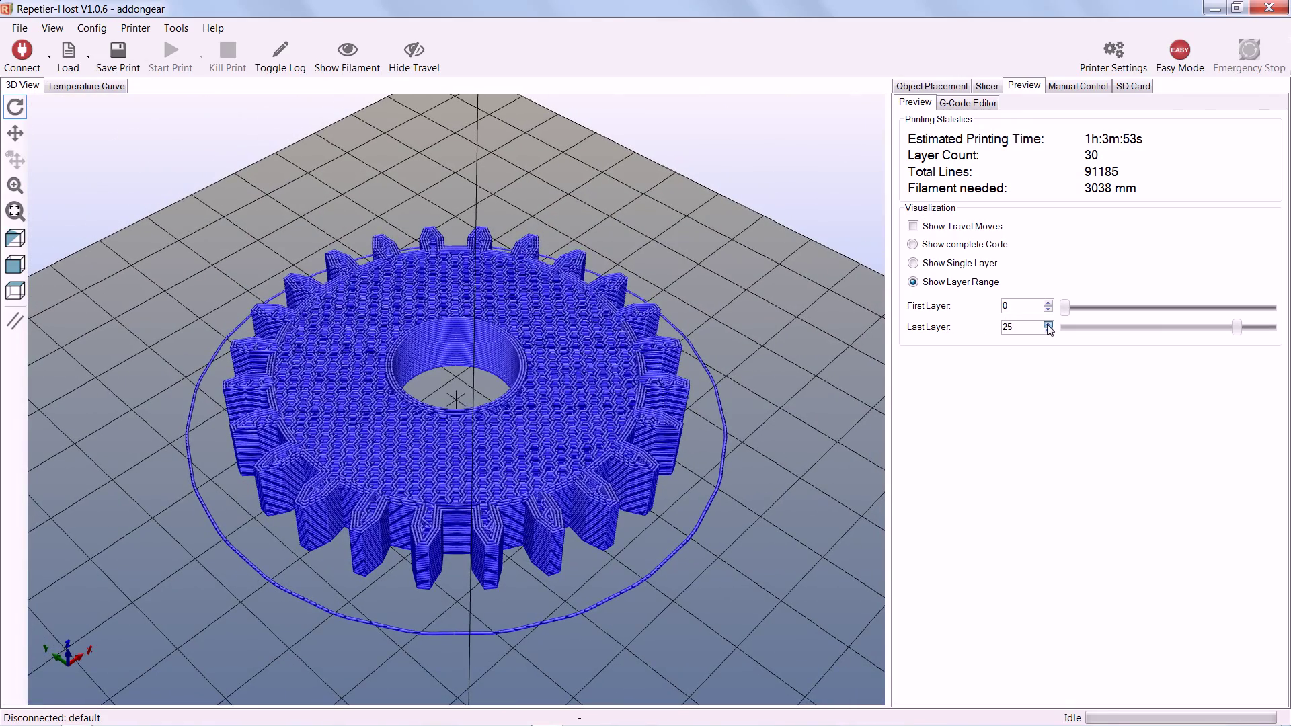
click(1048, 325)
click(1047, 325)
click(1048, 325)
click(1048, 325)
click(1047, 325)
click(1047, 324)
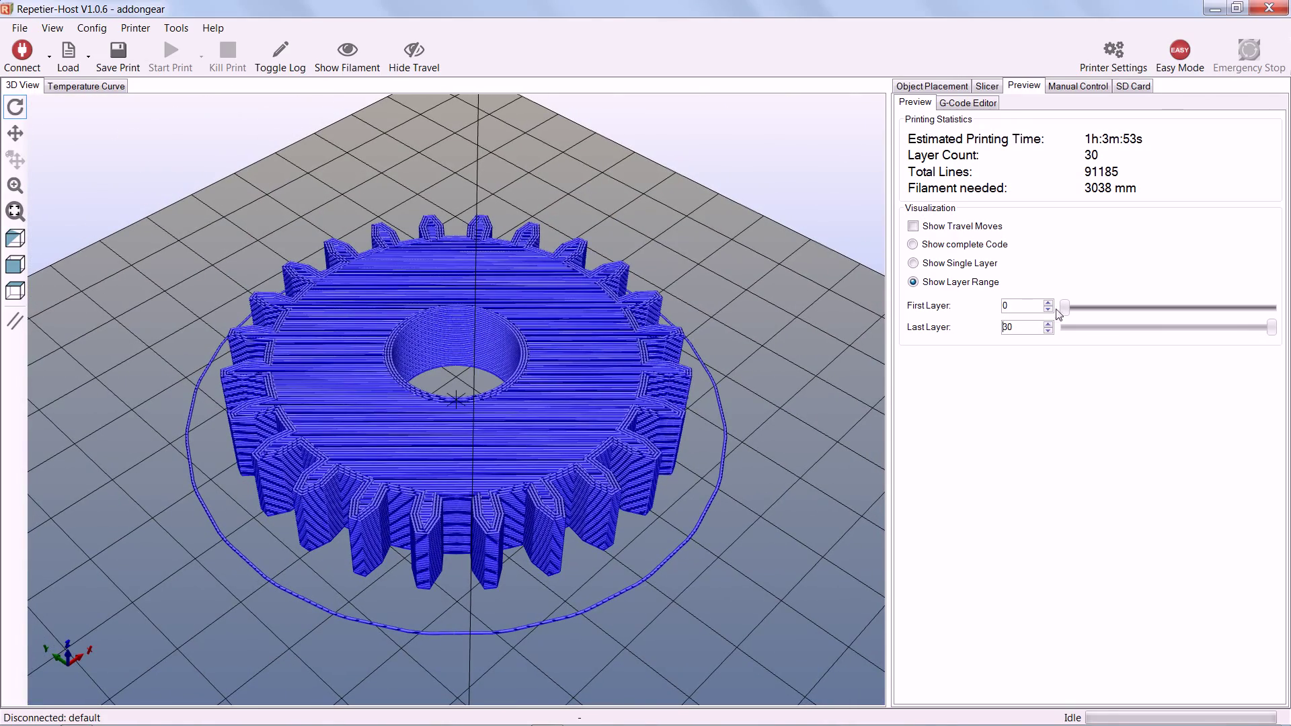